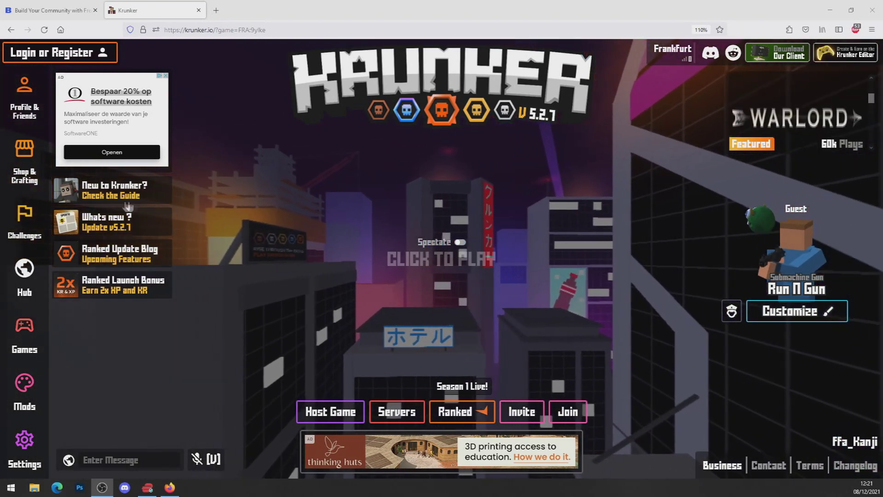
Subscribe to the Krunker Central YouTube channel from the Social Unlock page, set notifications to All and close the channel tab.
left_click(77, 4)
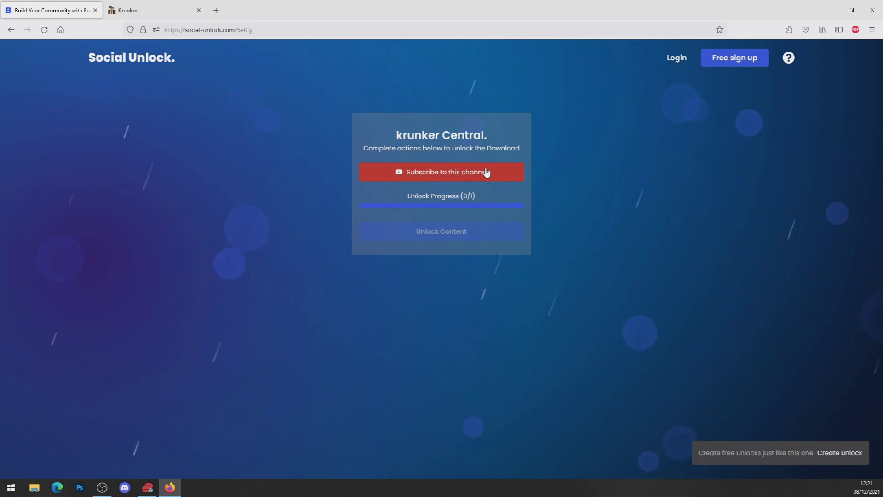
left_click(455, 178)
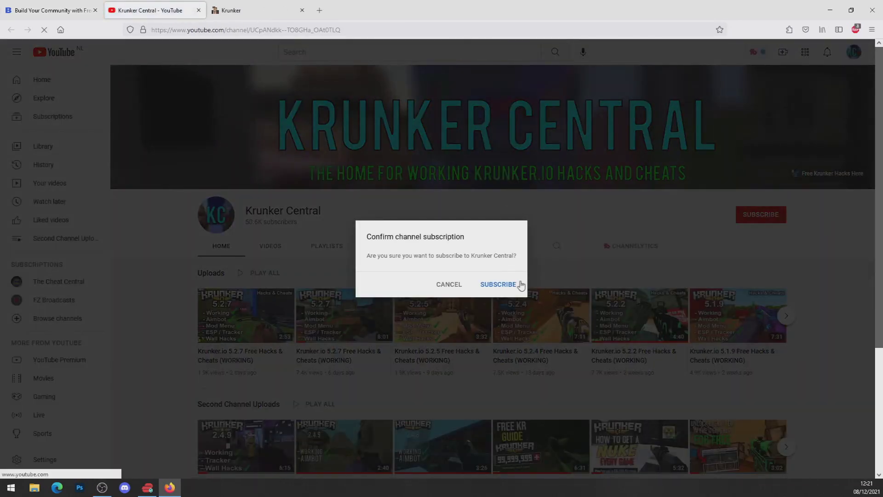
left_click(521, 285)
left_click(784, 224)
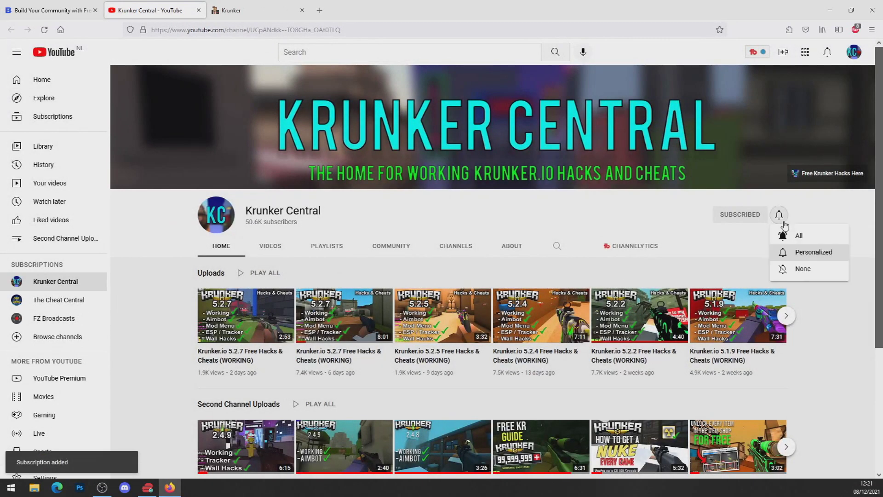
left_click(786, 237)
left_click(200, 10)
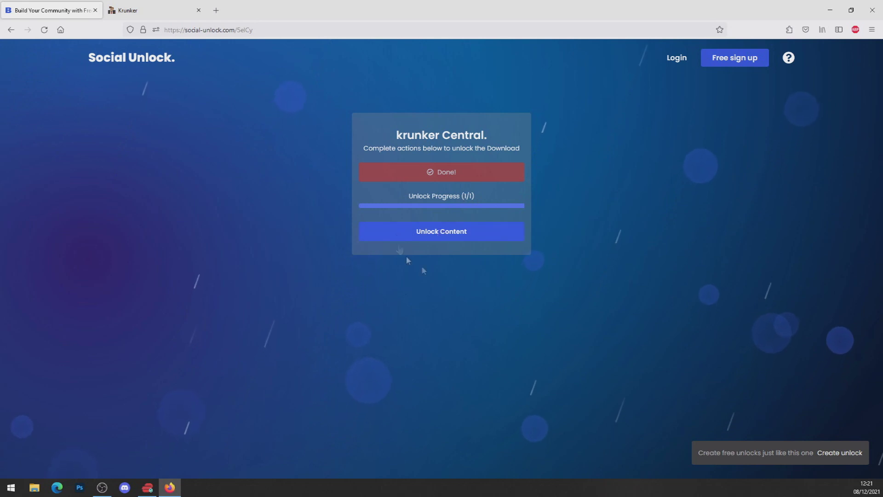
Unlock the content on Social Unlock, close the Twitter pop-up tab and look through the list of Krunker.io hack versions.
left_click(430, 235)
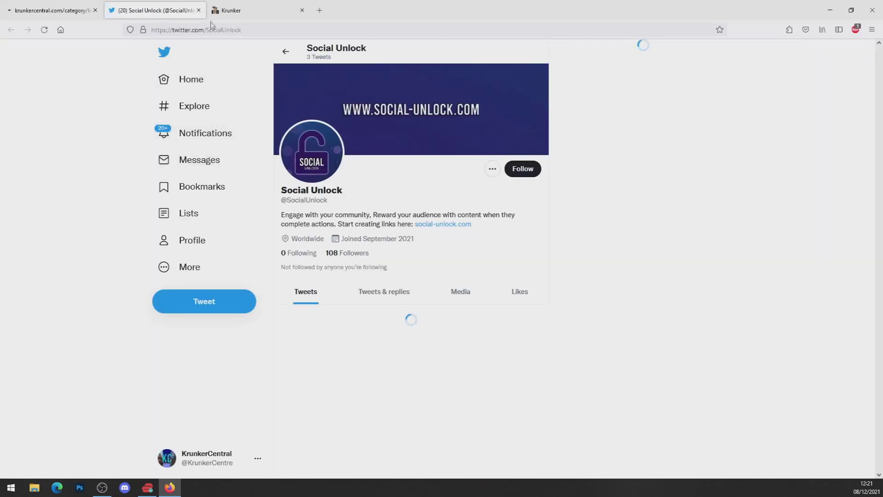
left_click(199, 10)
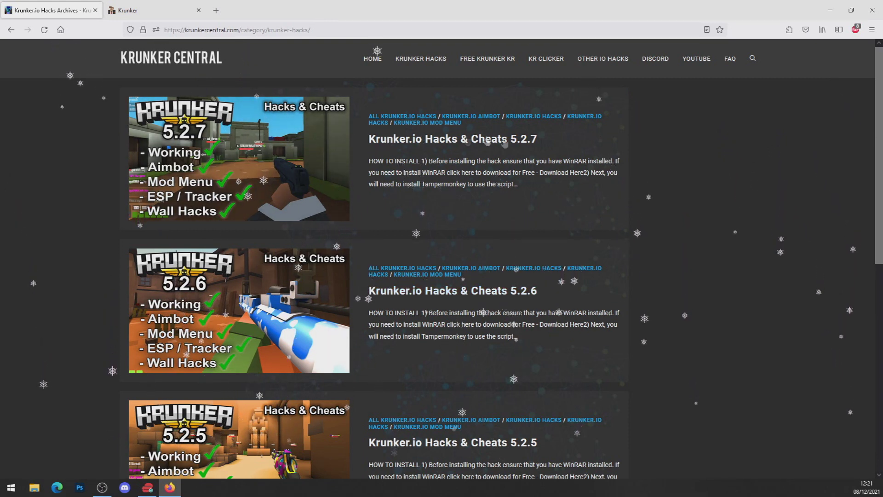
scroll(373, 347, "down", 3)
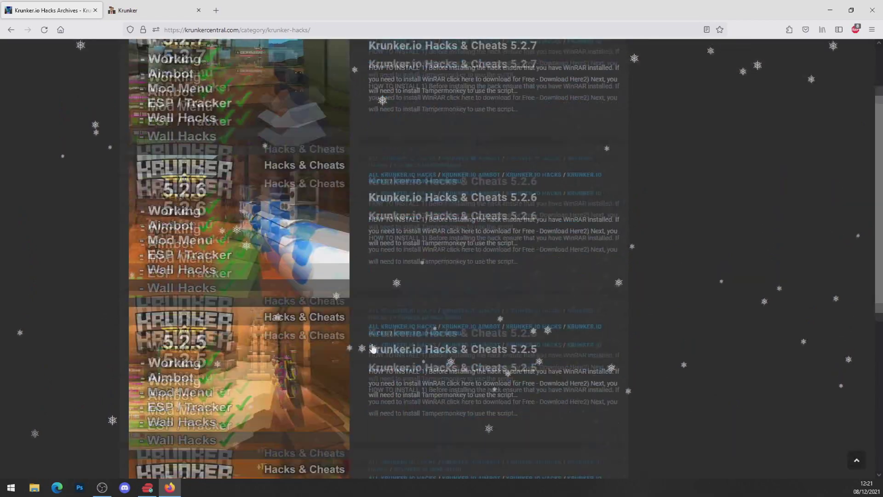
scroll(372, 347, "up", 3)
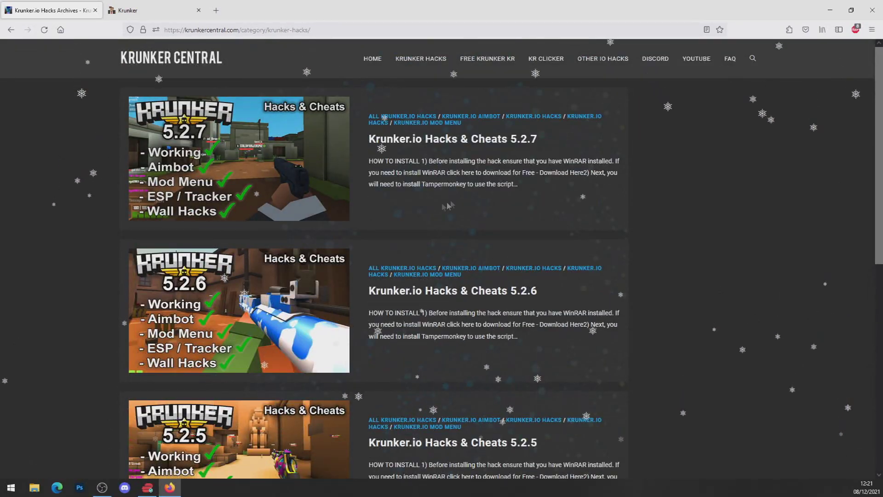
scroll(321, 244, "down", 2)
scroll(321, 244, "down", 3)
scroll(394, 223, "up", 5)
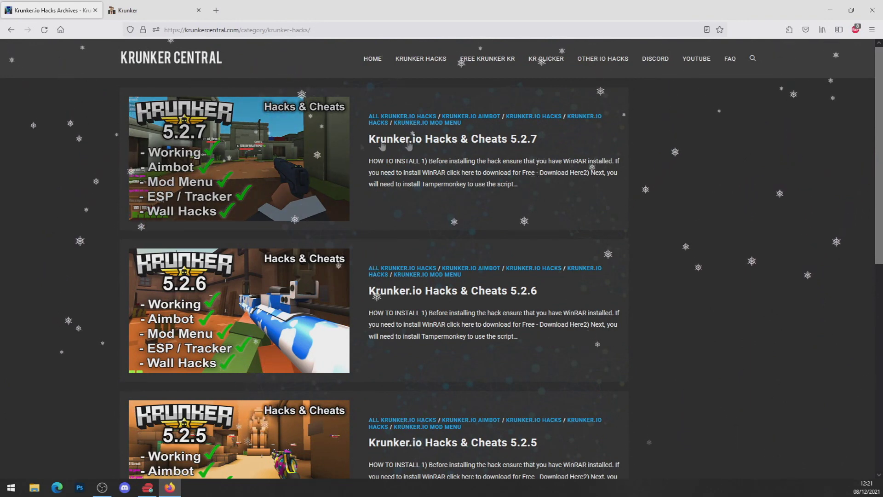
Check the game version in the Krunker tab and open the matching Krunker.io Hacks & Cheats 5.2.7 article.
left_click(148, 8)
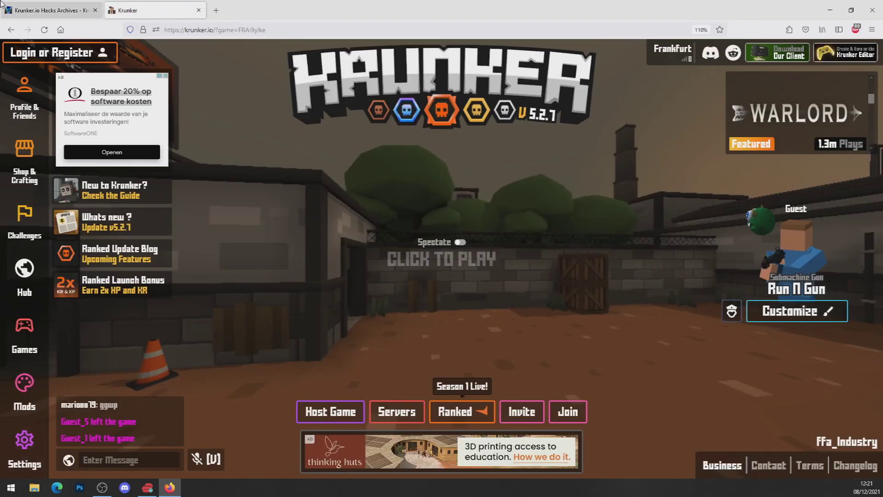
left_click(48, 6)
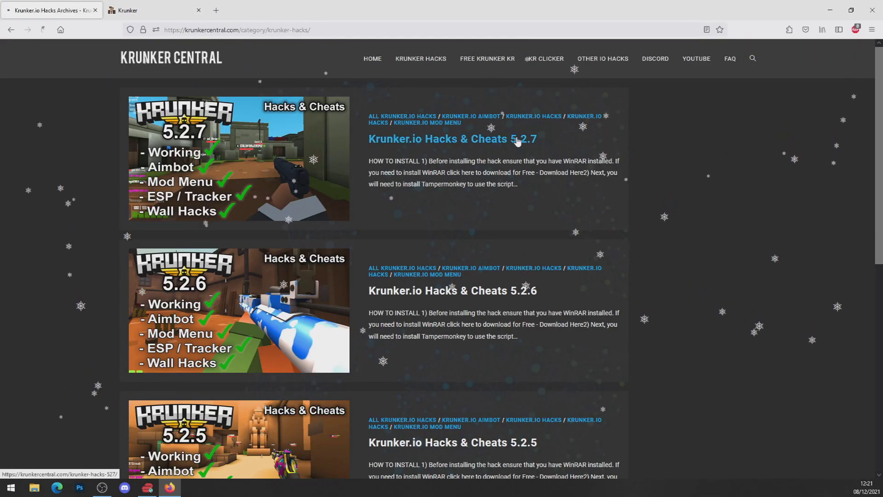
left_click(523, 140)
scroll(523, 150, "down", 5)
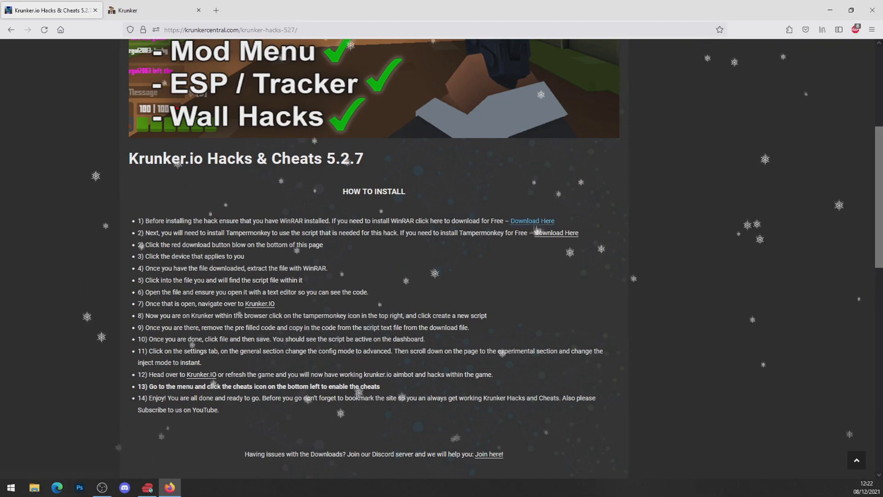
Look over the WinRAR download page linked in the install instructions and return to the article.
left_click(546, 224)
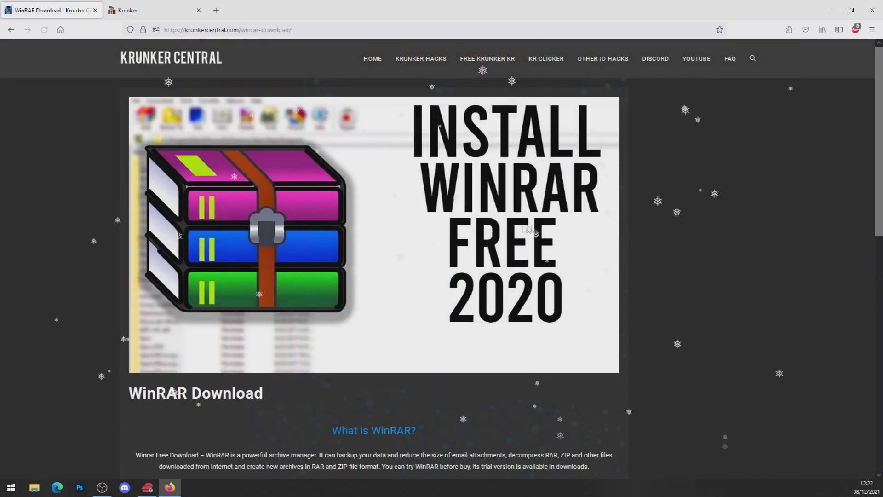
scroll(485, 230, "down", 4)
scroll(492, 389, "up", 4)
scroll(478, 282, "down", 5)
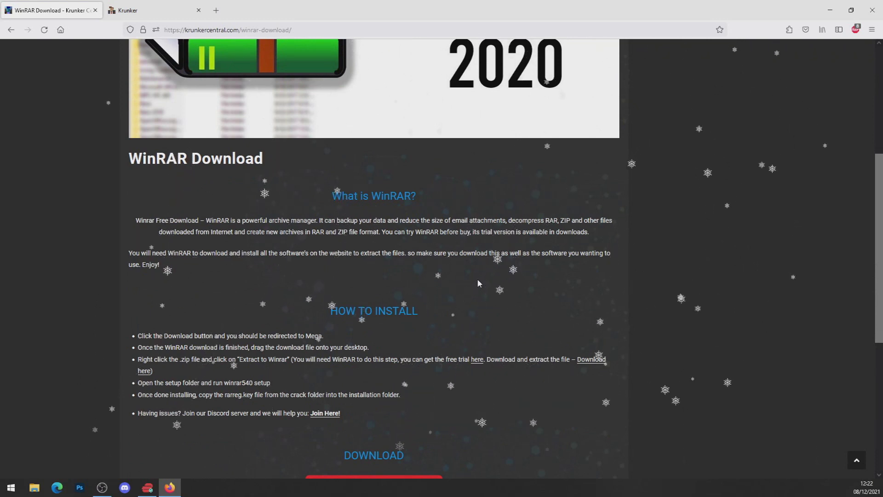
key("alt+Left")
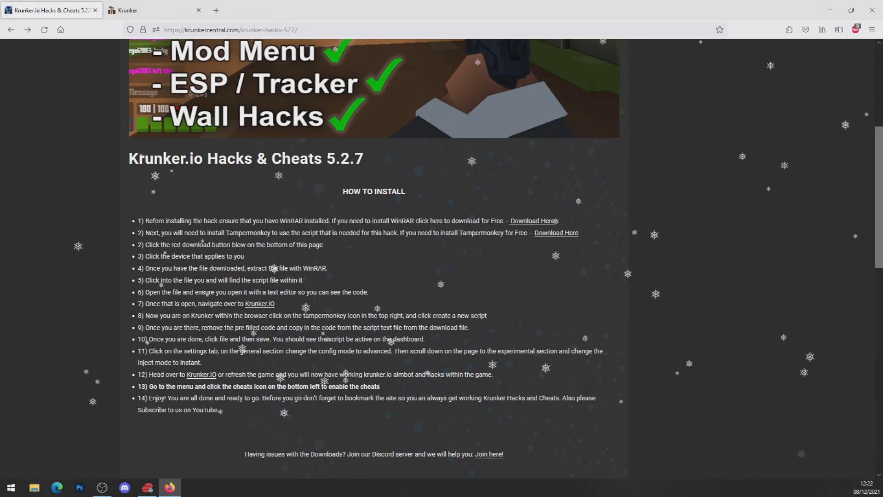
Follow the Tampermonkey link to its Firefox add-on page, look at it and return to the 5.2.7 article.
left_click(547, 233)
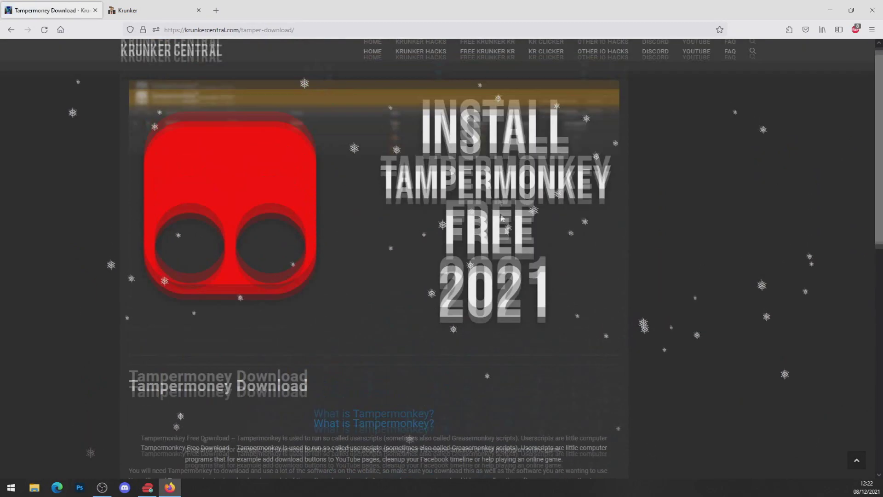
scroll(506, 239, "down", 8)
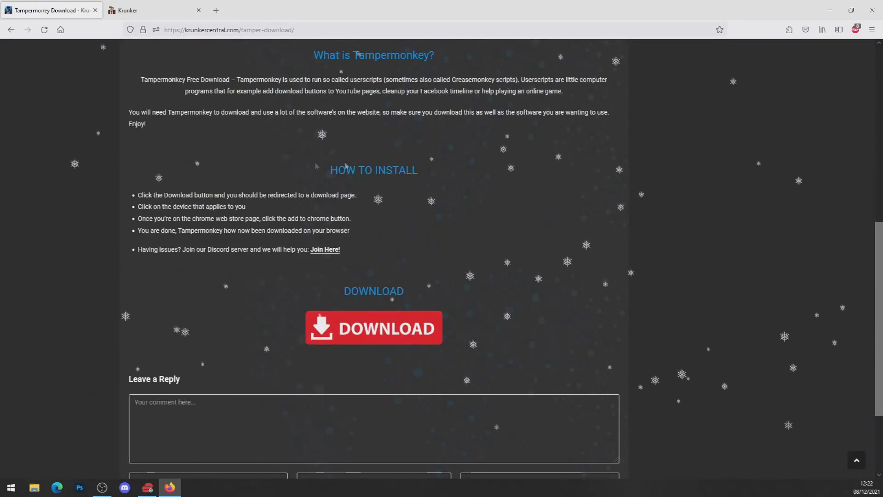
left_click(390, 341)
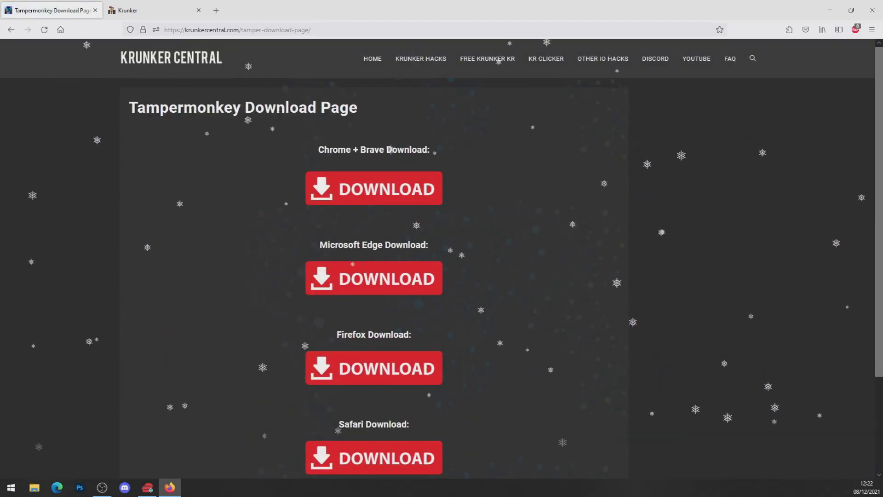
scroll(346, 315, "down", 2)
scroll(346, 315, "up", 2)
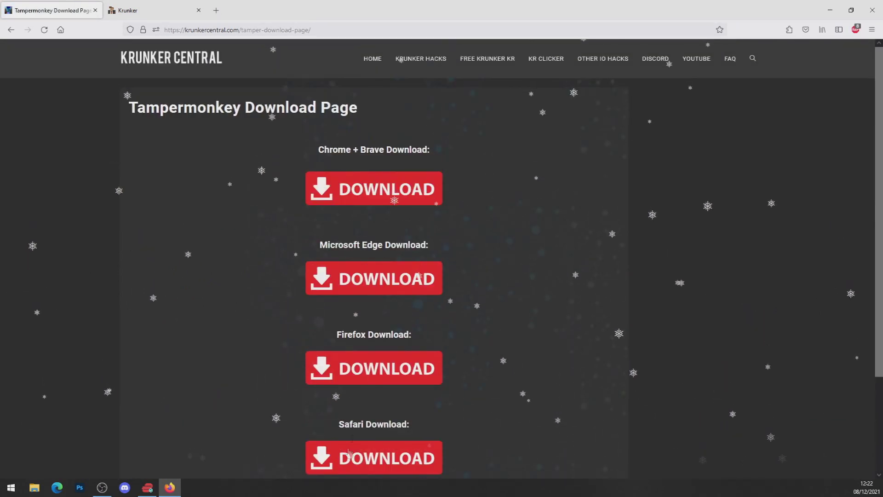
scroll(403, 301, "down", 1)
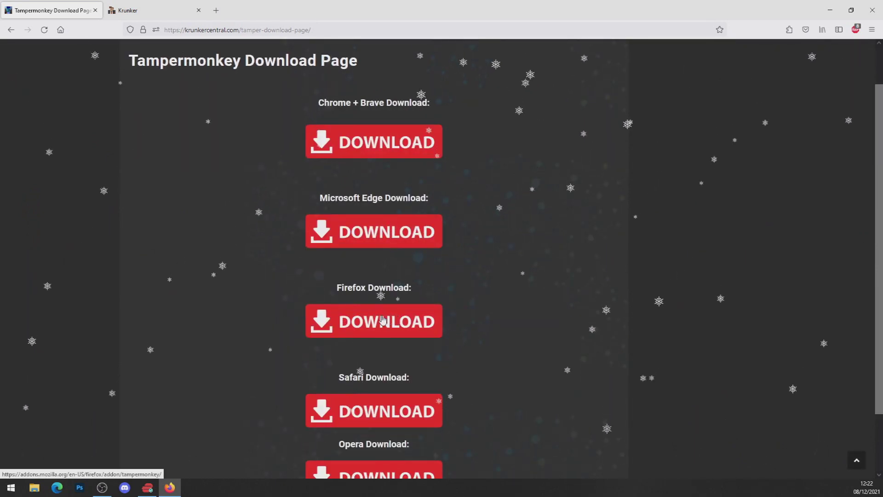
left_click(382, 318)
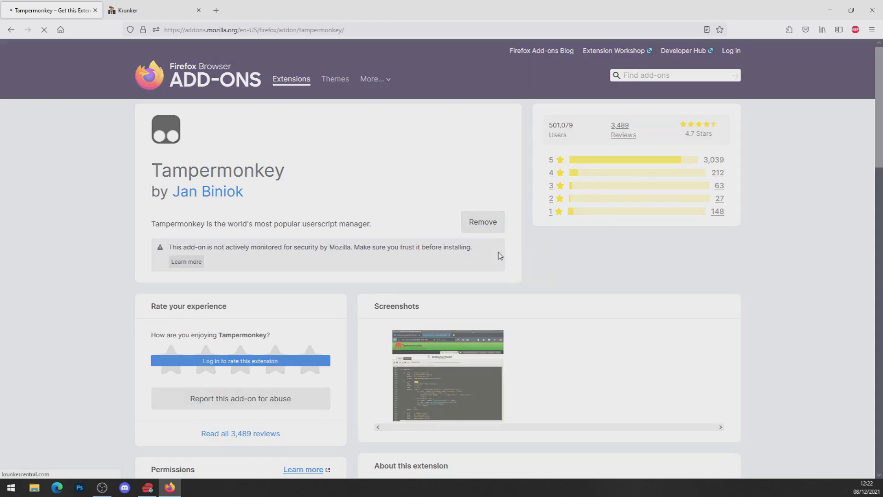
key("alt+Left")
key("alt+Left")
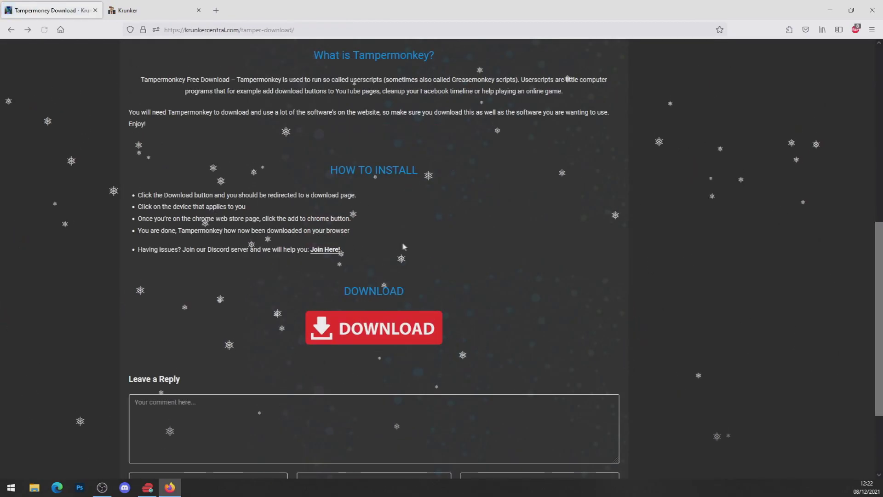
key("alt+Left")
Go from the 5.2.7 article's download section to the file-hosting page for the Windows version.
scroll(362, 236, "up", 4)
scroll(362, 235, "down", 10)
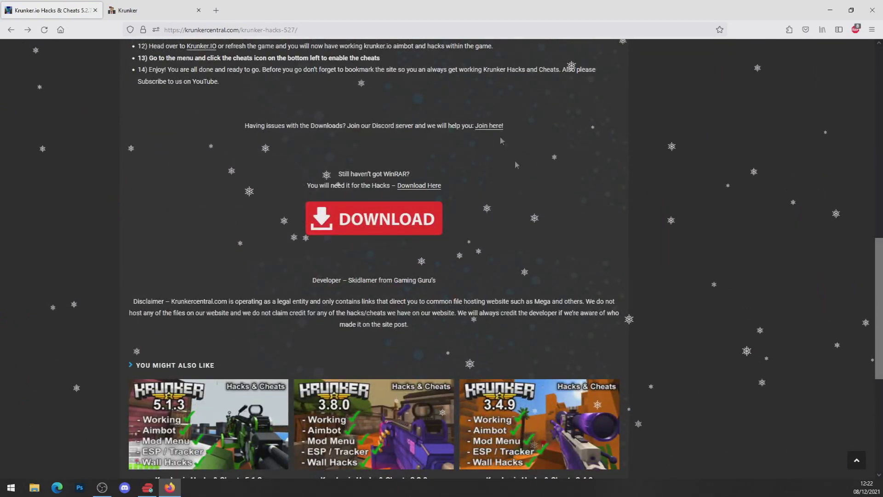
left_click(349, 226)
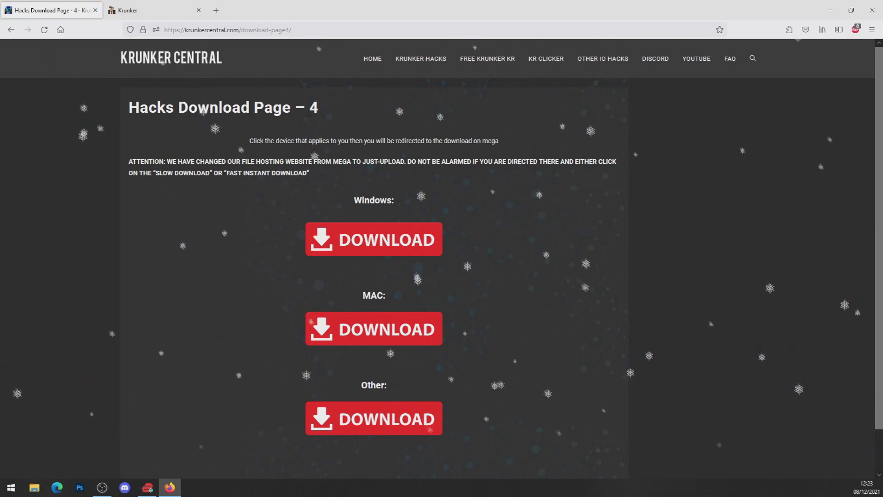
scroll(374, 331, "down", 2)
scroll(374, 331, "up", 2)
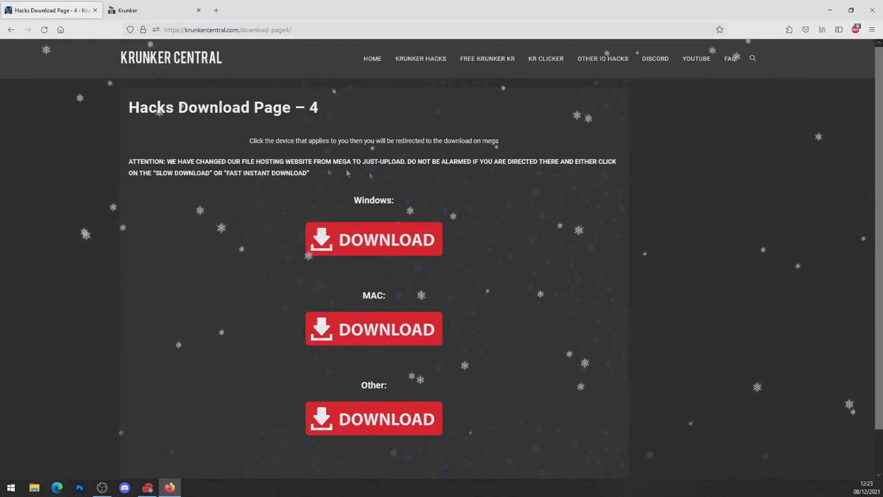
left_click(366, 236)
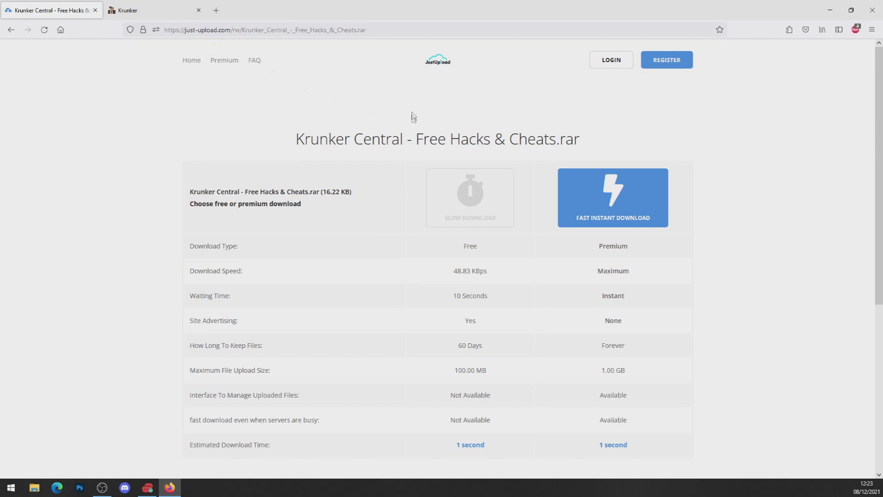
Save Krunker Central - Free Hacks & Cheats.rar using the free slow download, closing the advertising tabs that open.
scroll(519, 176, "down", 2)
scroll(502, 229, "up", 2)
left_click(483, 225)
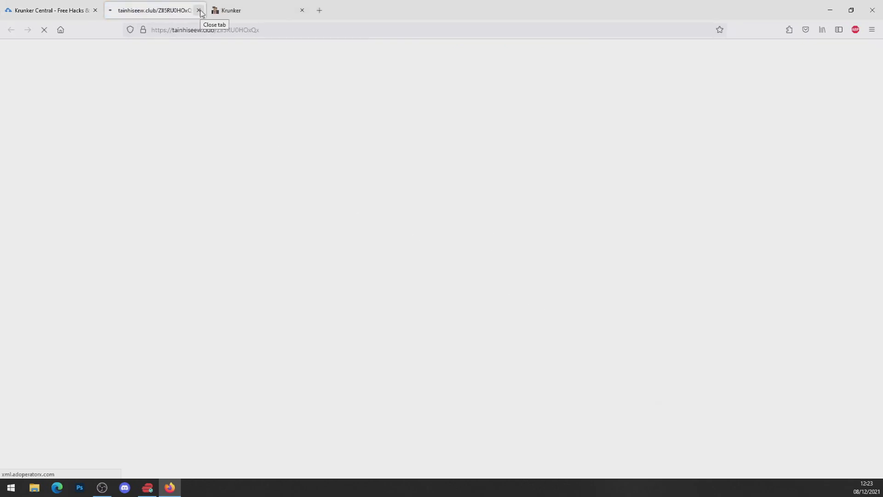
left_click(199, 11)
left_click(480, 199)
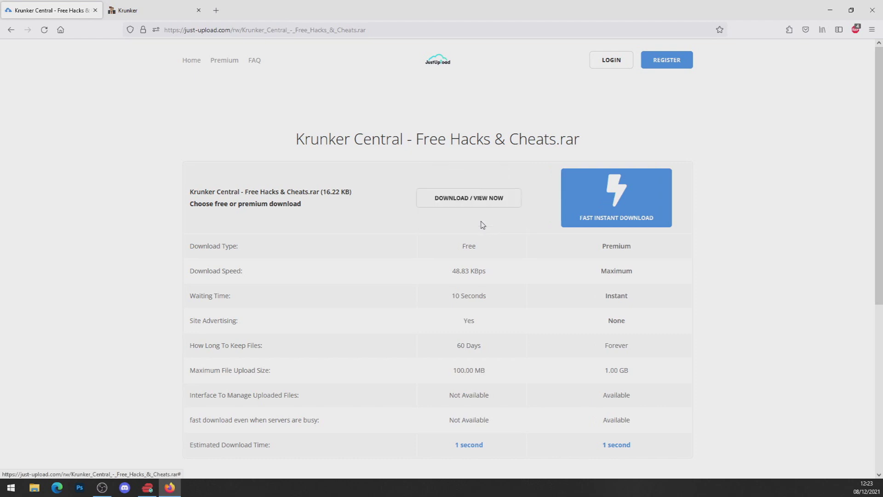
left_click(463, 205)
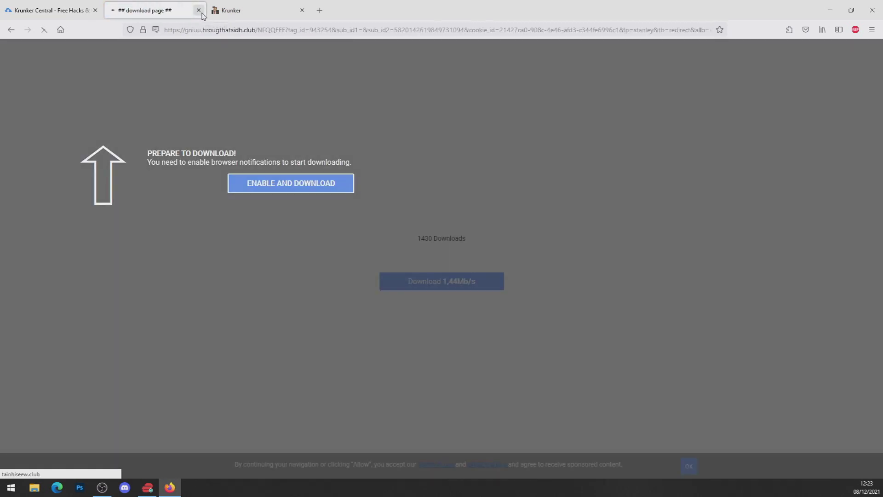
left_click(200, 11)
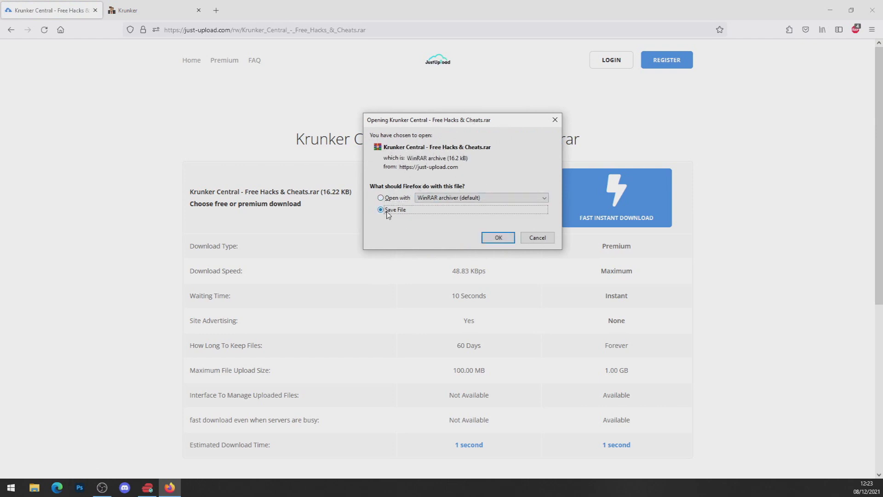
left_click(501, 238)
Place the downloaded archive on the desktop beside the Krunker window and extract it to the folder Krunker Central - Free Hacks & Cheats.
left_click(95, 10)
left_click_drag(276, 10, 681, 25)
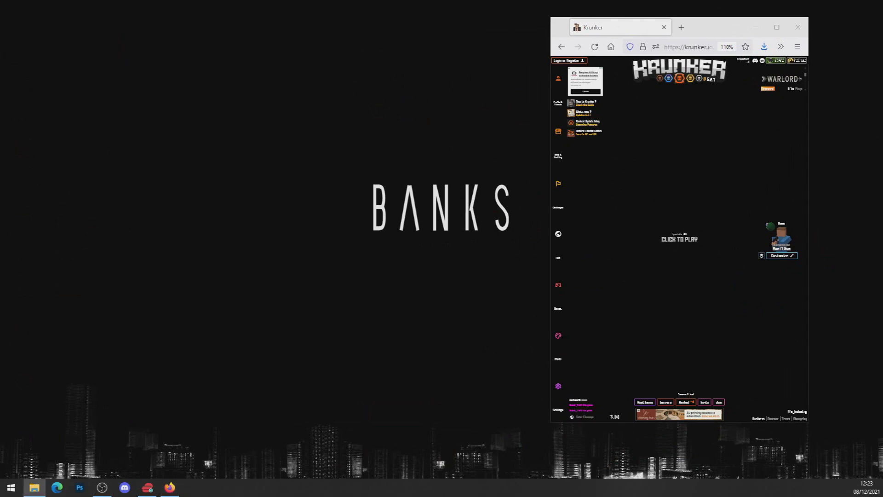
left_click_drag(0, 276, 392, 179)
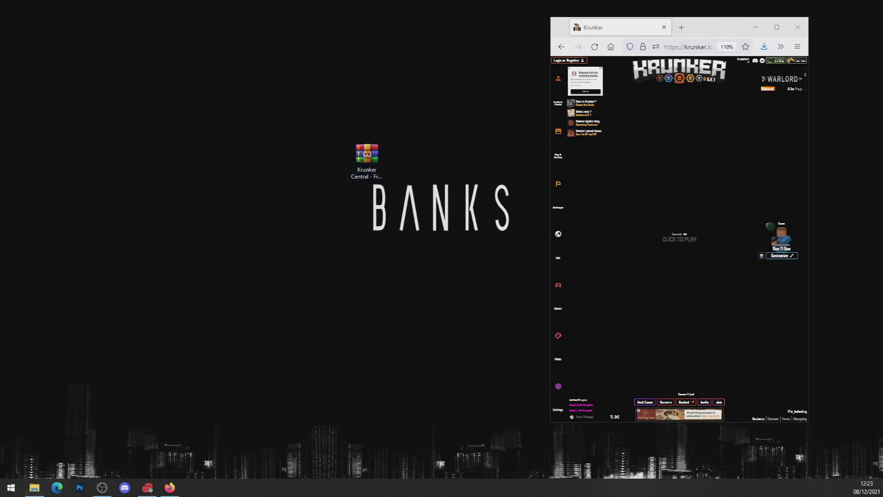
left_click_drag(235, 146, 240, 157)
left_click_drag(213, 109, 270, 222)
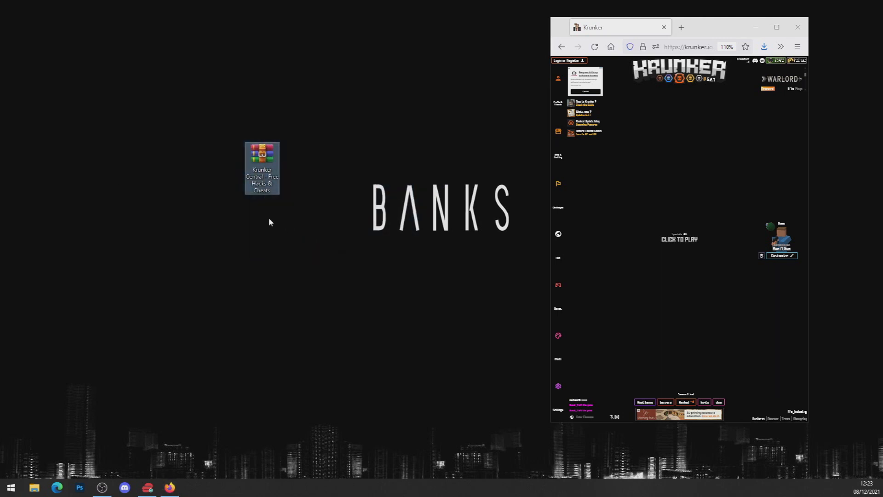
right_click(264, 158)
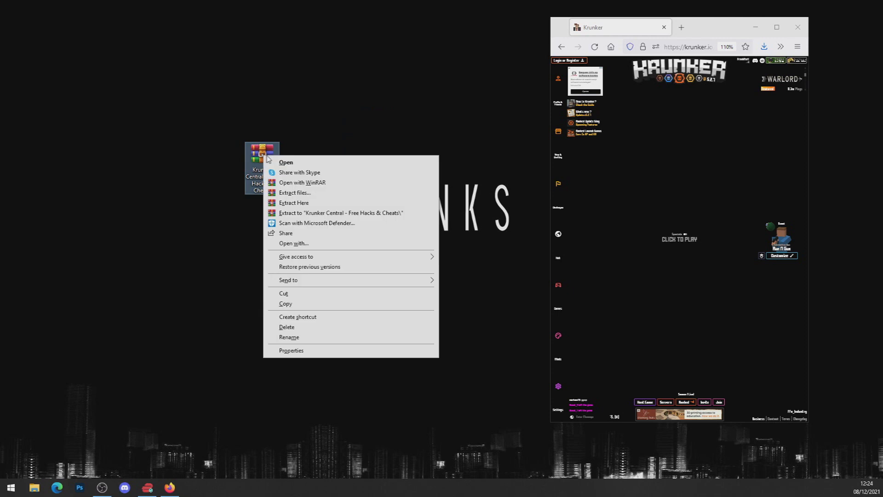
left_click(364, 215)
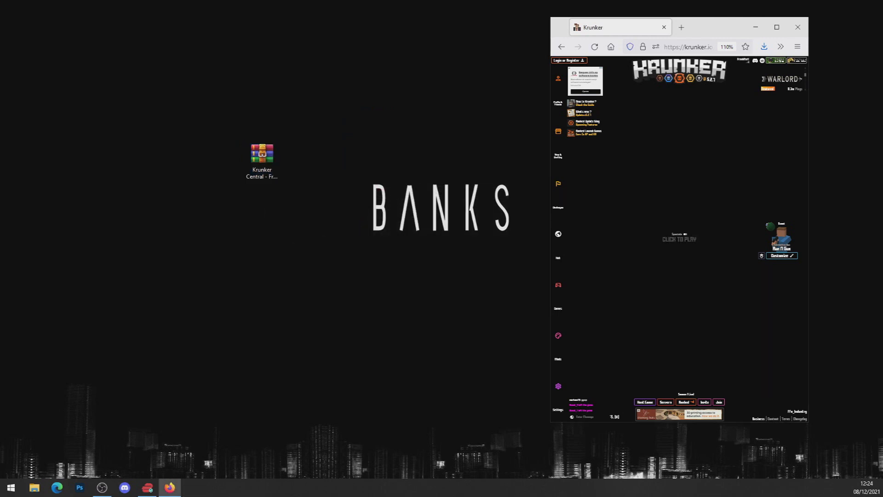
Move the archive out of the way and open the extracted folder's Krunker Central - Free Hacks & Cheats 4.0.9+ subfolder.
left_click_drag(265, 170, 230, 123)
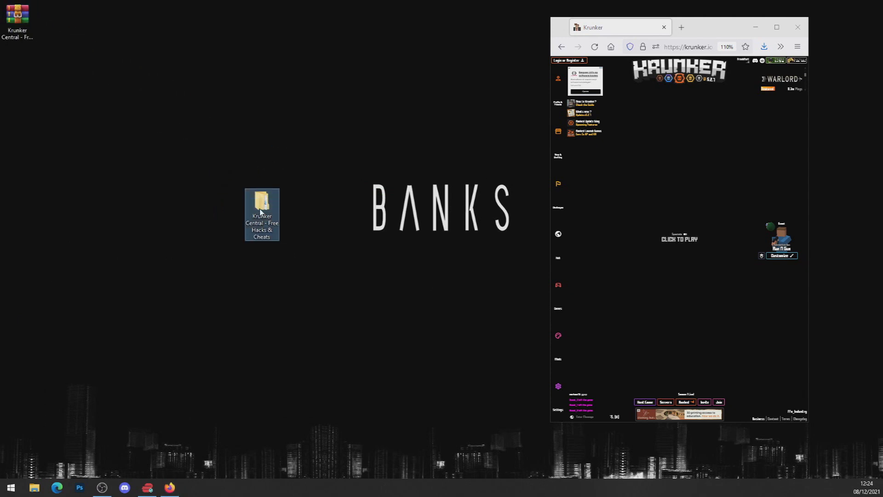
left_click_drag(0, 112, 230, 79)
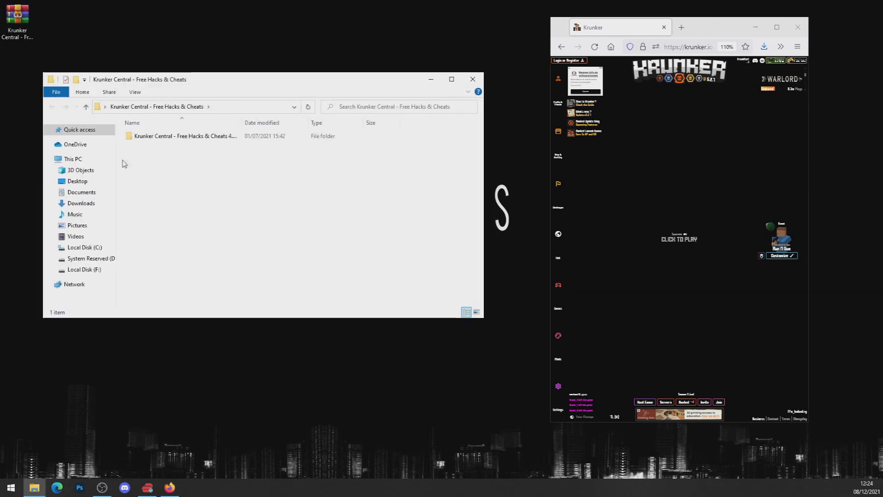
double_click(161, 138)
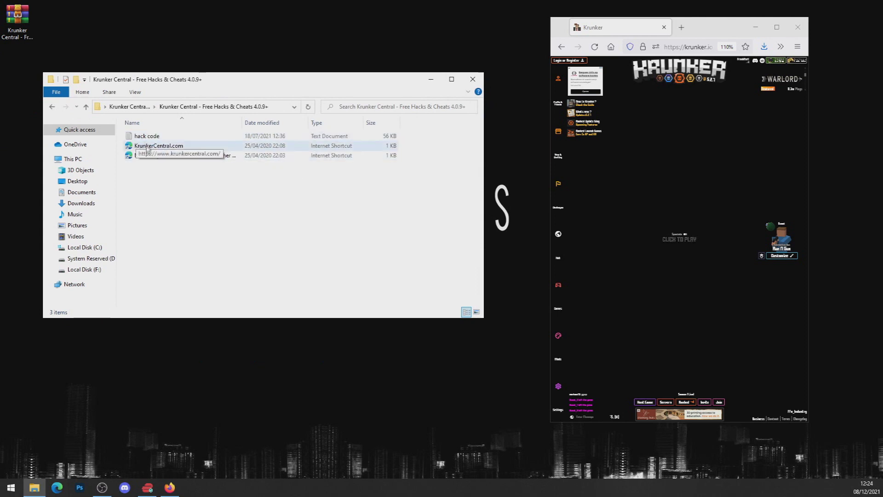
left_click_drag(183, 170, 144, 160)
left_click_drag(182, 173, 150, 155)
left_click_drag(250, 216, 189, 192)
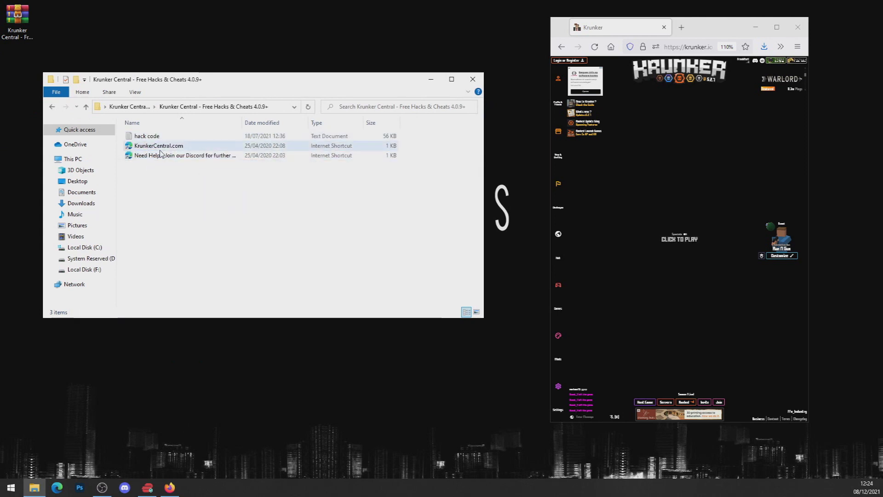
left_click(161, 156)
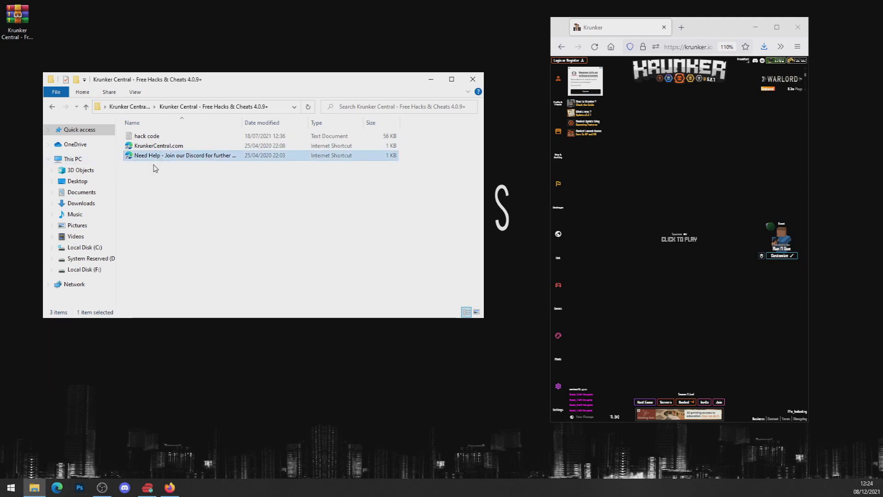
Copy the entire contents of the hack code text document and close the document and the folder window.
double_click(140, 136)
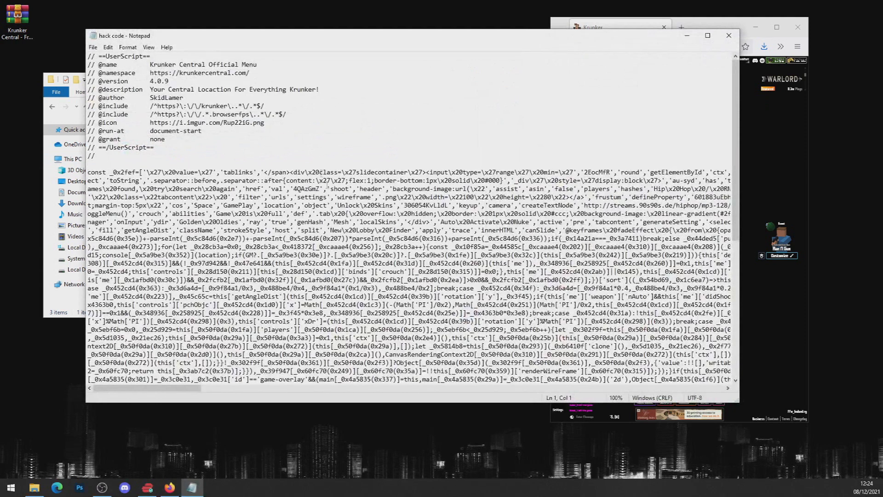
right_click(278, 132)
left_click(299, 192)
right_click(273, 182)
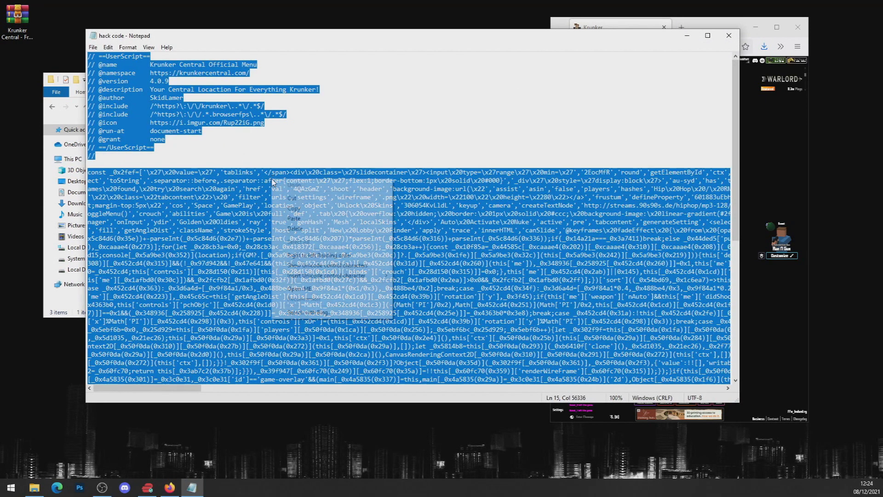
left_click(316, 213)
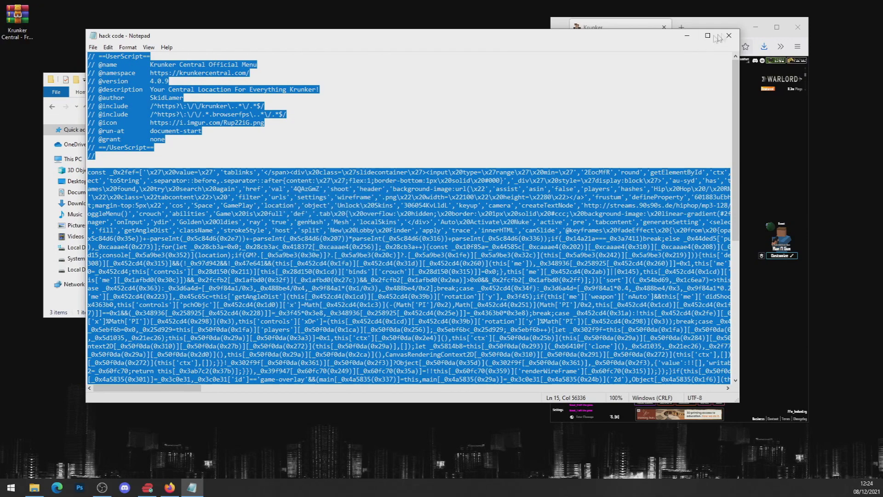
left_click(729, 36)
left_click(473, 78)
Maximize the Firefox window and open Tampermonkey's preferences from the installed extensions in a new tab.
left_click_drag(719, 28, 349, 1)
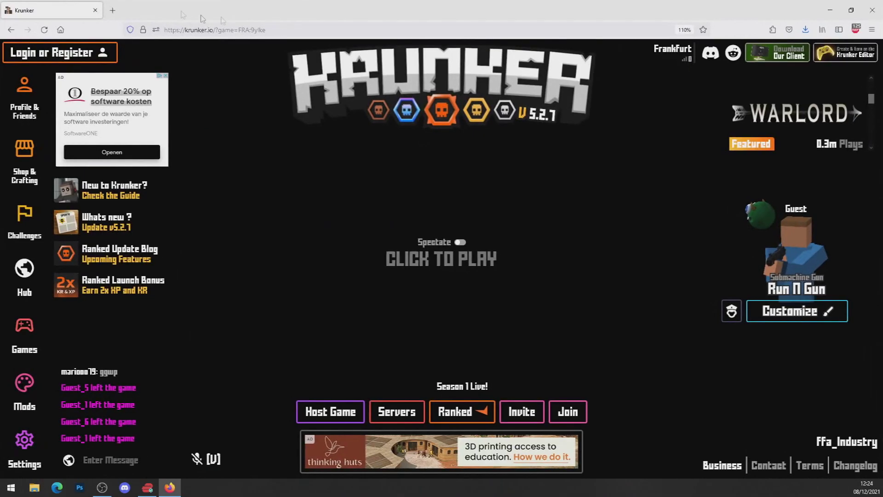
left_click(113, 10)
left_click(772, 30)
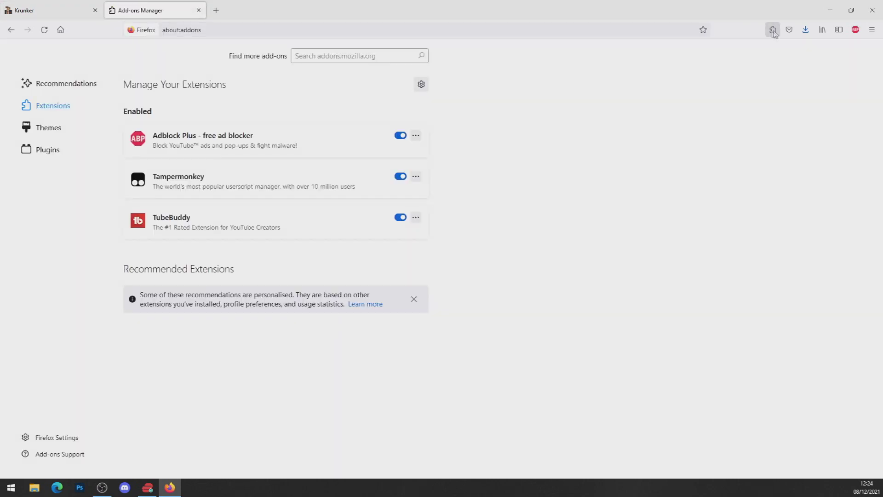
left_click(421, 186)
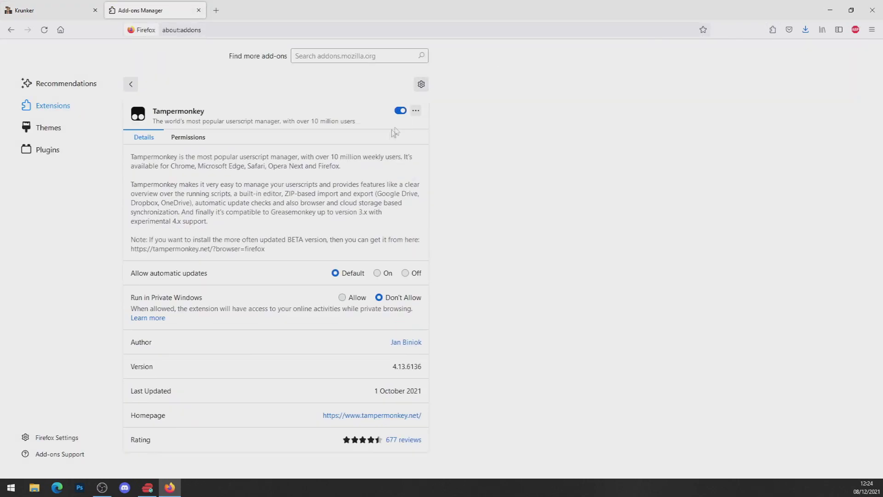
left_click(434, 136)
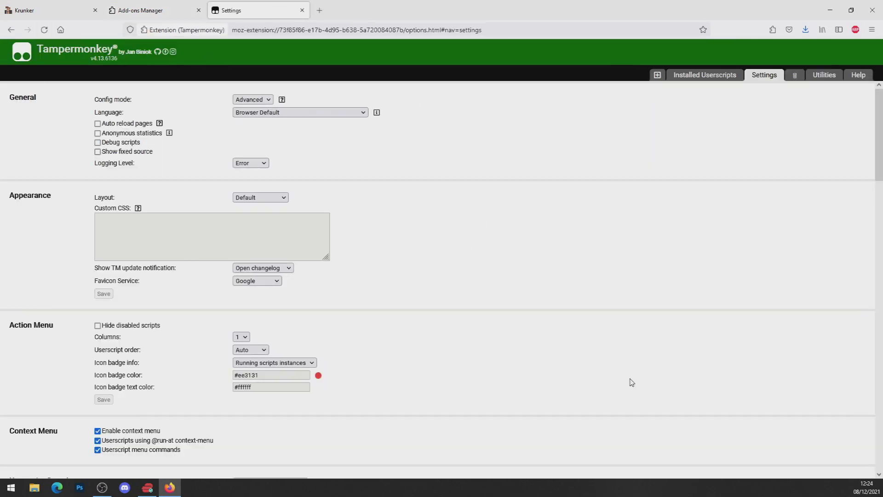
Create a new Tampermonkey userscript, replace the whole template with the copied code and save it.
left_click(657, 76)
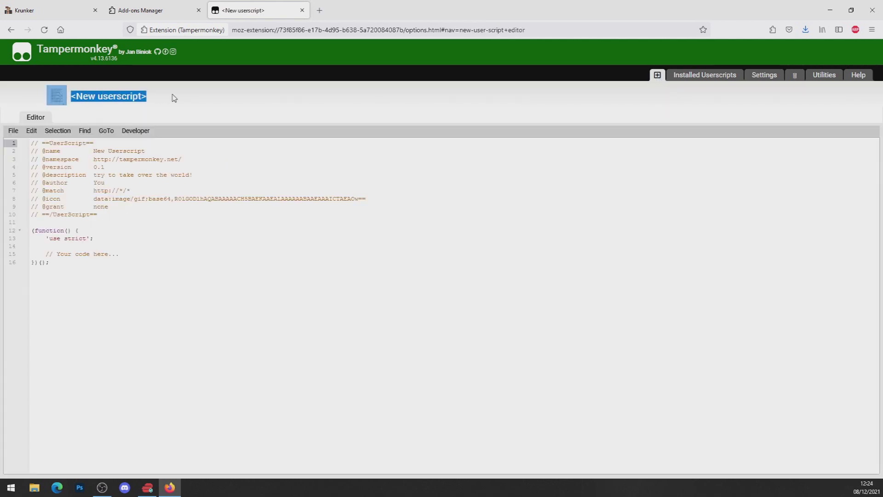
left_click_drag(115, 328, 27, 144)
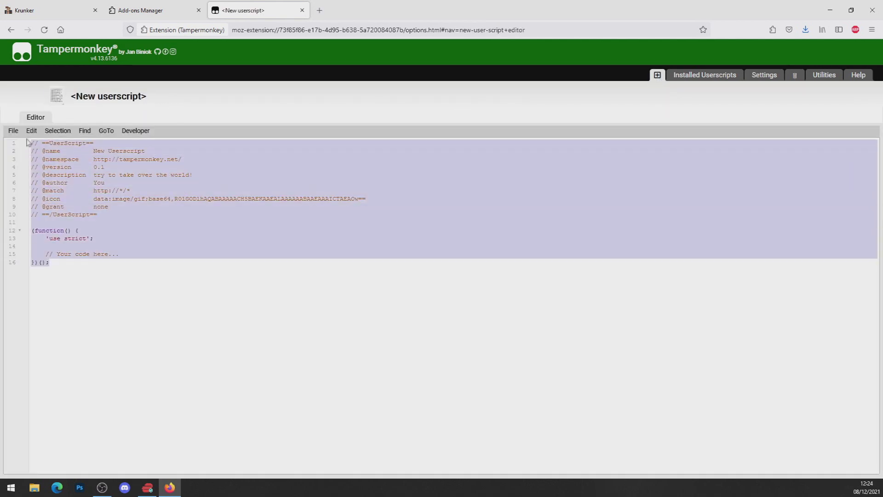
key("BackSpace")
right_click(97, 196)
left_click(114, 262)
left_click(16, 132)
left_click(32, 145)
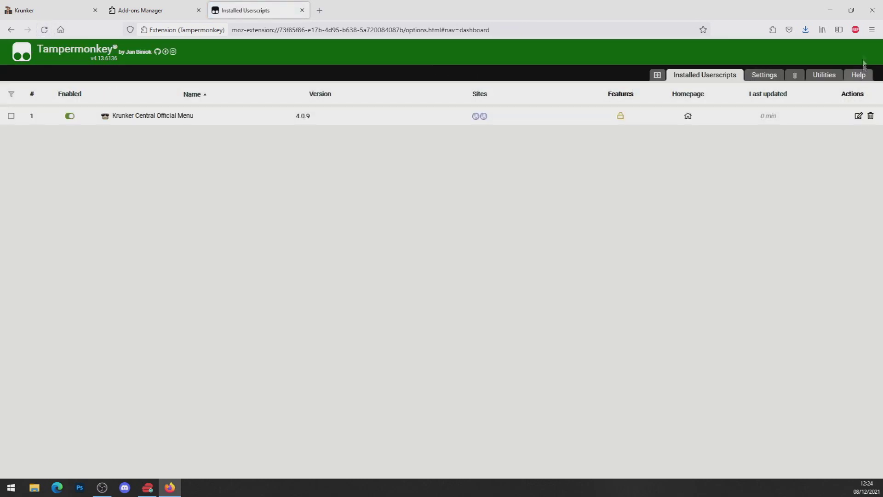
Look through Tampermonkey's settings, from the General section to the Experimental section and back.
left_click(778, 77)
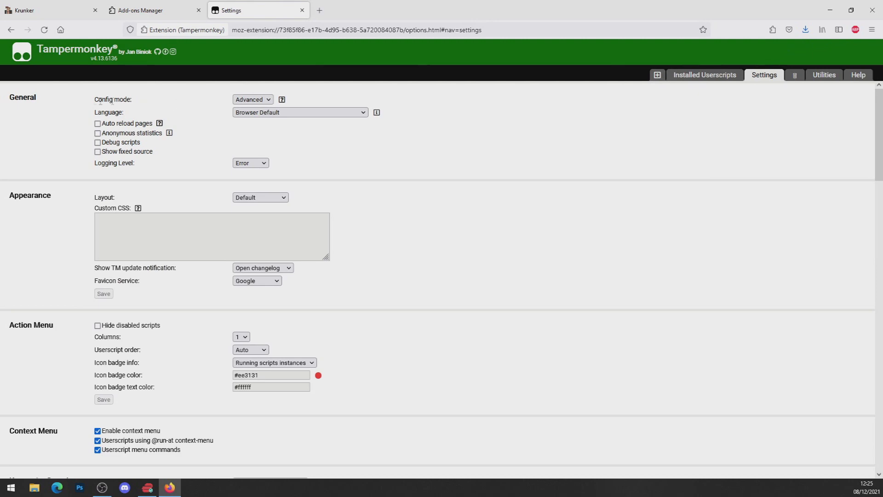
scroll(364, 216, "down", 20)
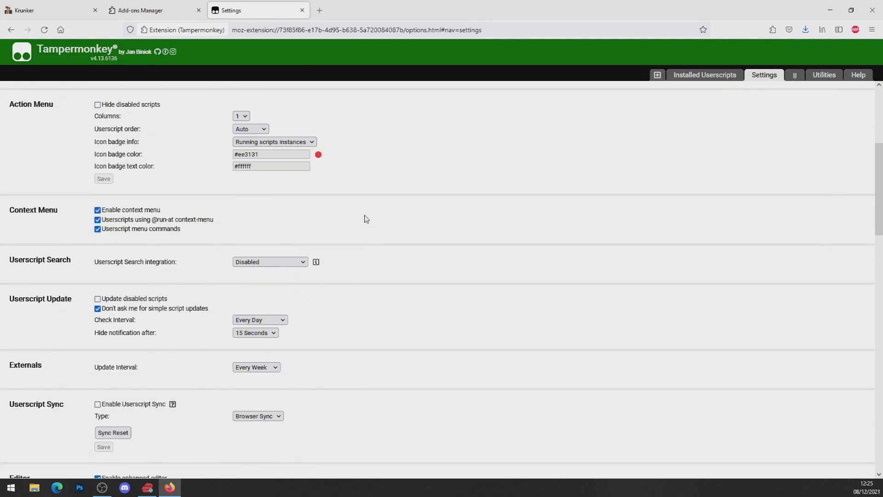
scroll(341, 229, "down", 8)
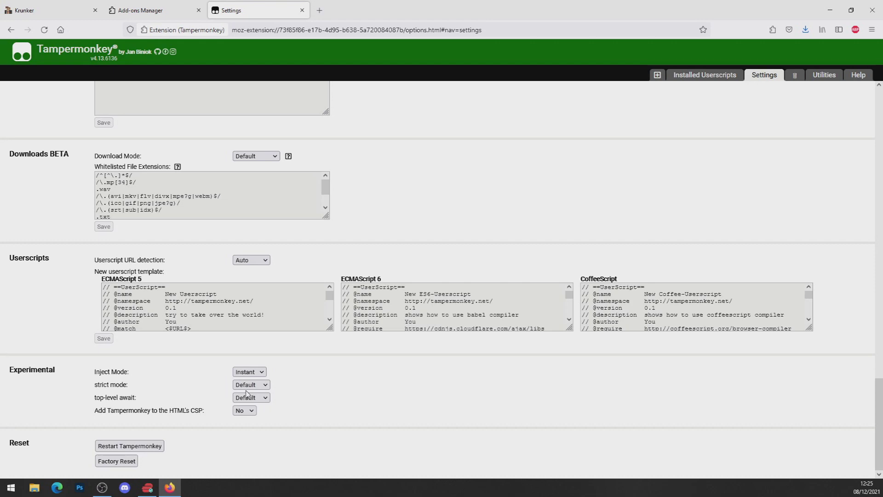
scroll(305, 309, "up", 20)
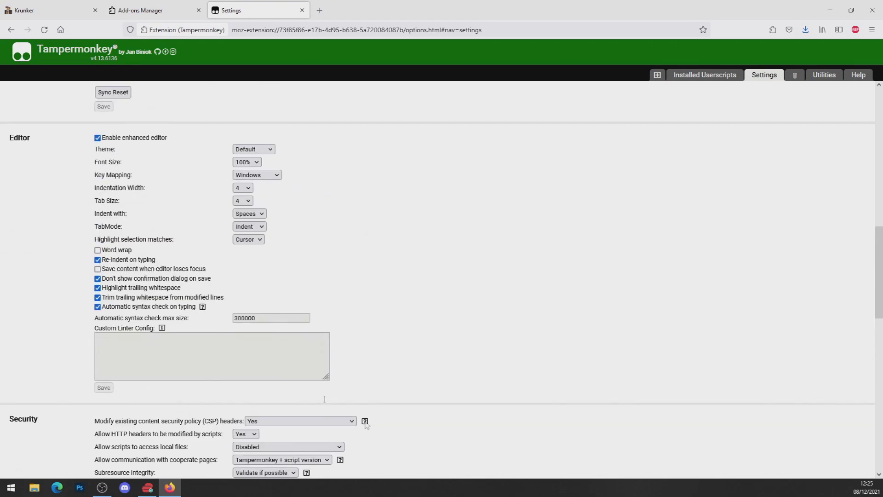
scroll(359, 353, "up", 5)
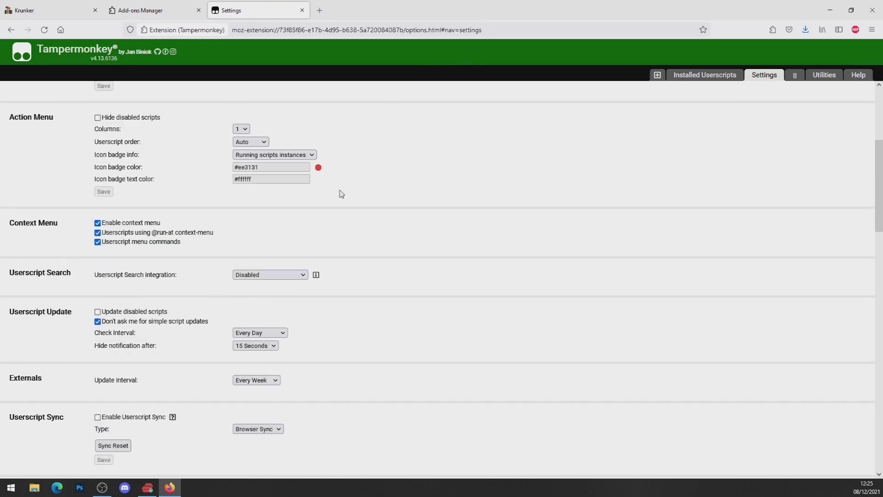
scroll(342, 193, "up", 5)
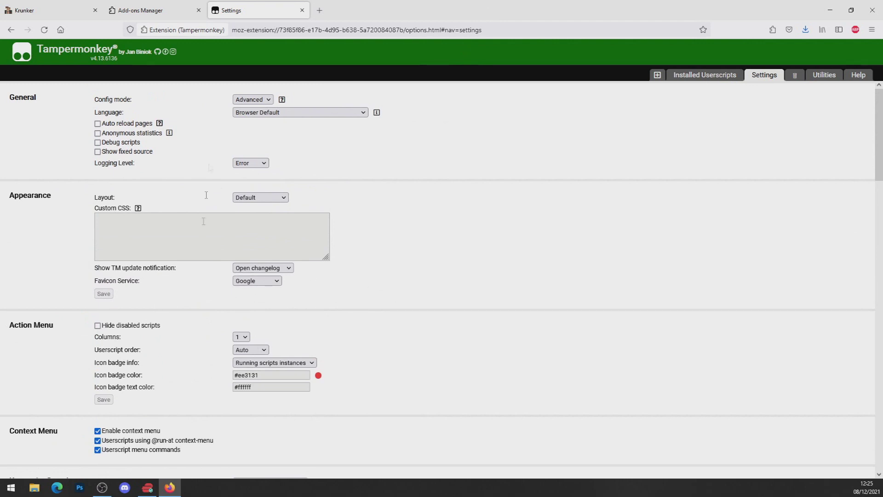
Close the Tampermonkey and Add-ons Manager tabs, then reload Krunker and switch to another game.
left_click(302, 10)
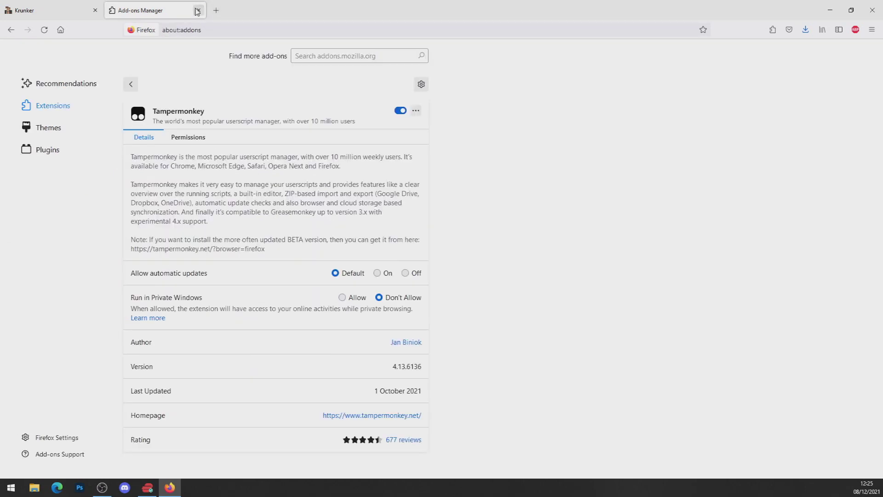
left_click(197, 10)
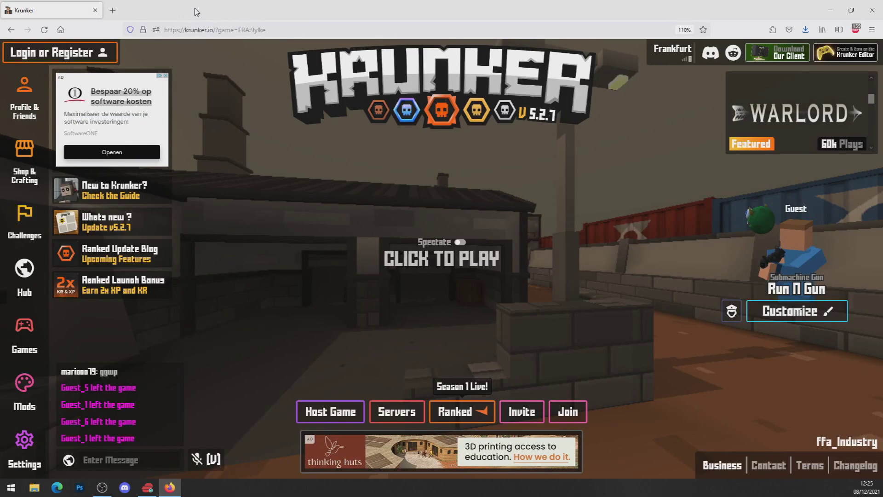
key("F5")
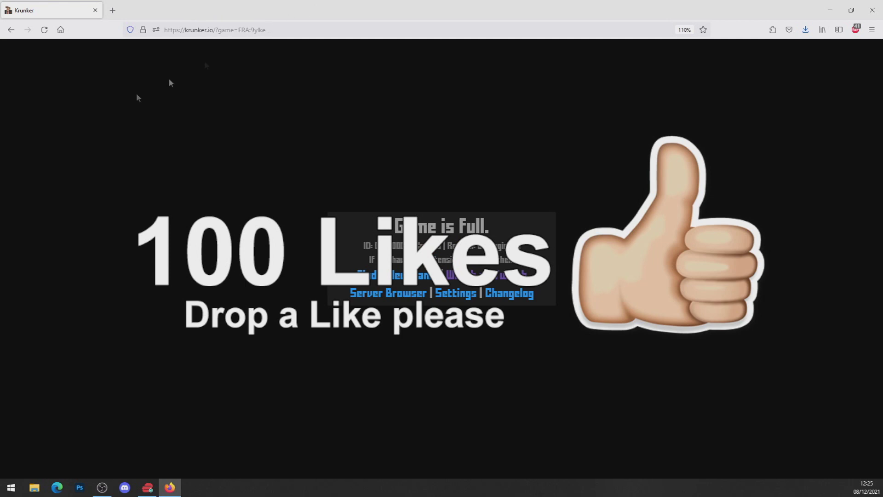
left_click(388, 287)
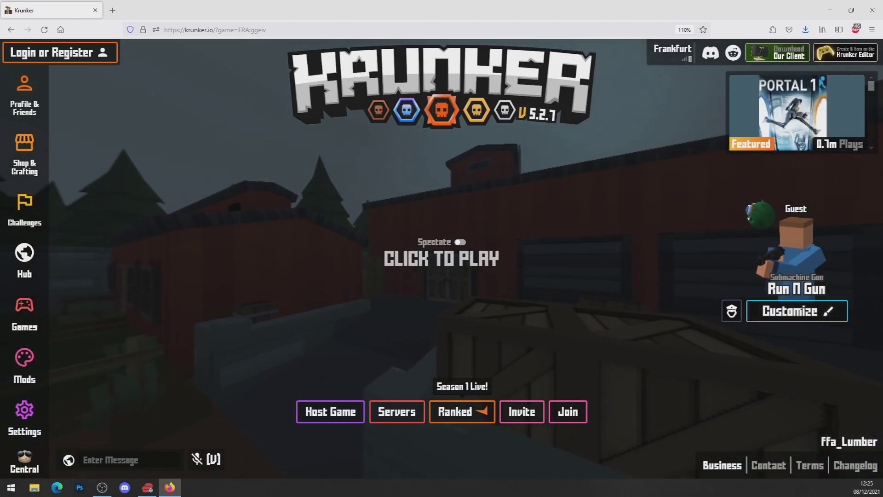
Open the Krunker Central menu and examine its Render, Player and Weapon options.
left_click(28, 463)
left_click(326, 274)
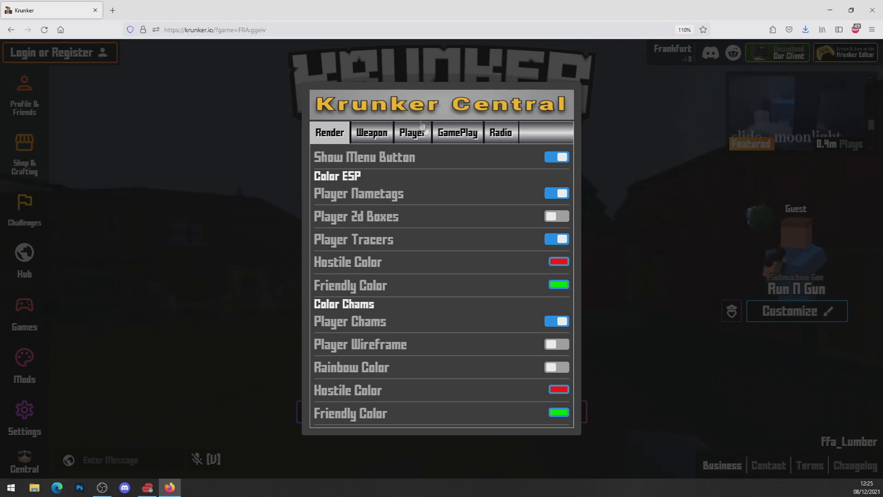
left_click(412, 132)
left_click(359, 236)
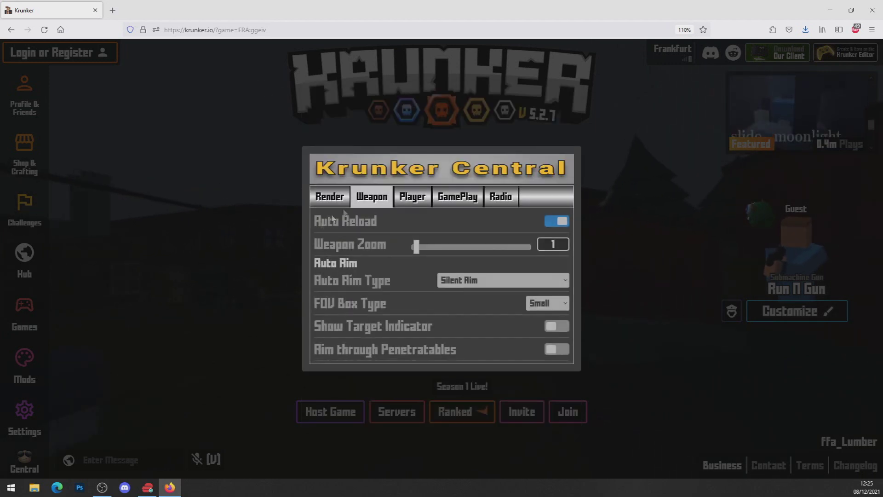
Choose Silent Aim as the Auto Aim Type in the weapon options, review the other aim types and close the menu.
left_click(458, 281)
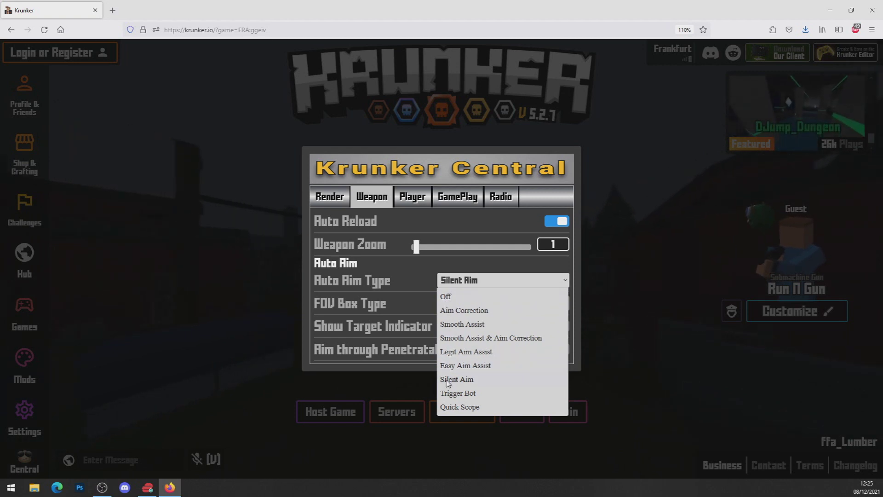
left_click(448, 379)
left_click(474, 280)
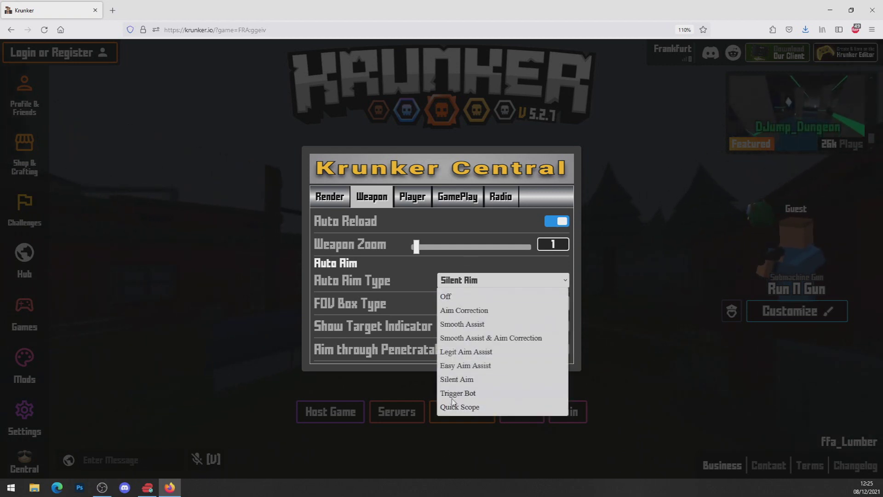
left_click(260, 205)
Join the Free for All match on Lumber and vote for Subzero as the next round's map.
left_click(261, 205)
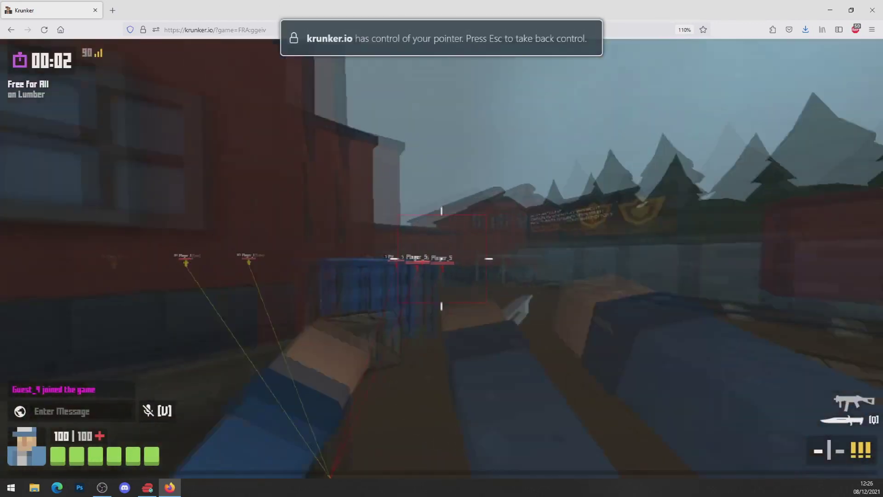
key("q")
right_click(442, 258)
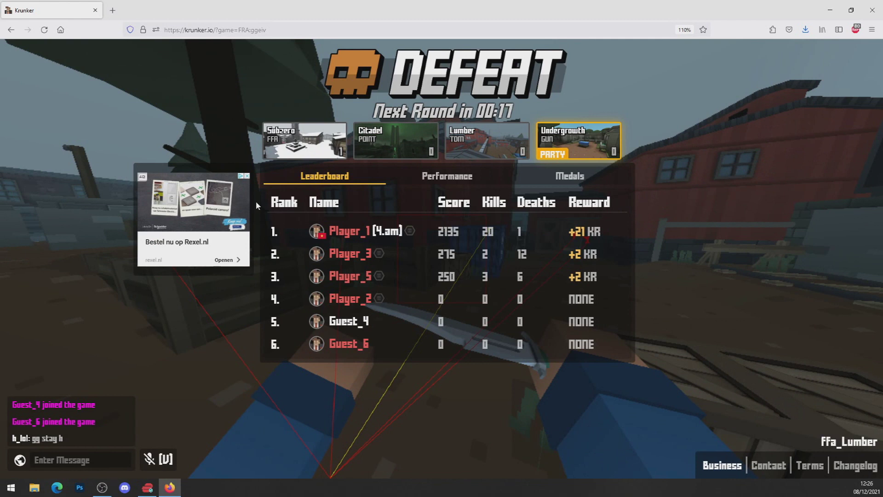
left_click(314, 144)
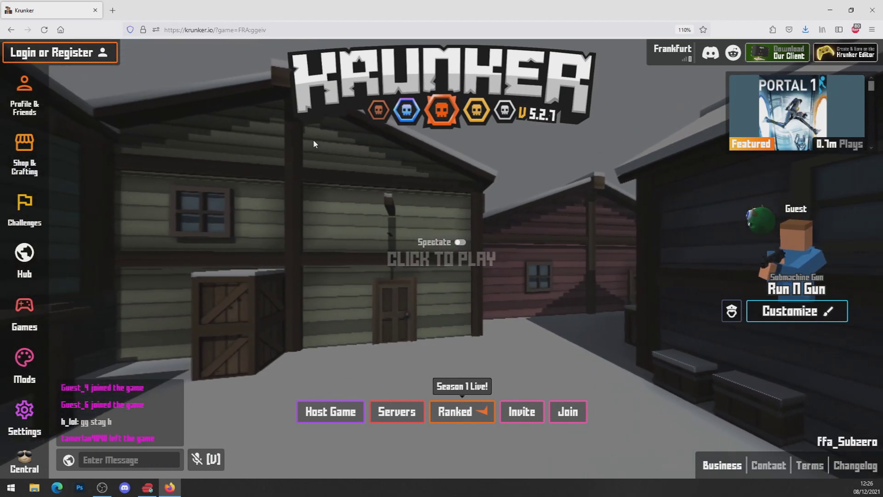
Join the Free for All round on Subzero, then aim down the sights and shoot the nearby opponent.
left_click(314, 141)
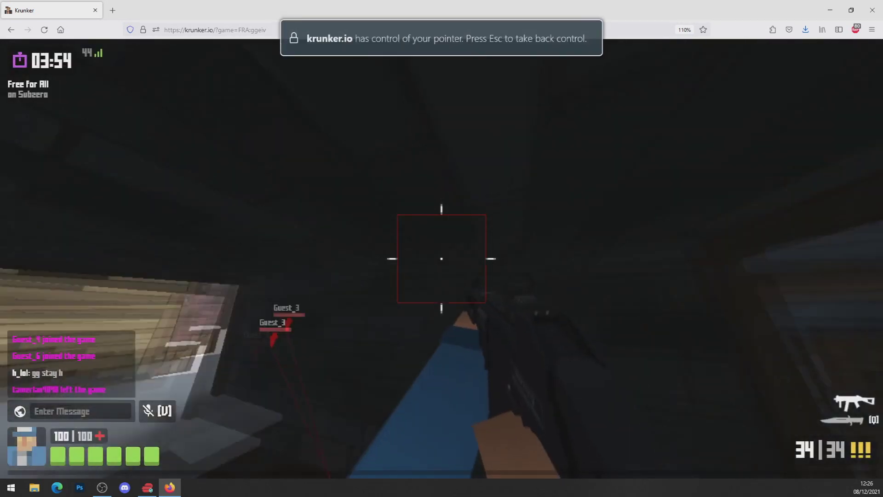
right_click(441, 259)
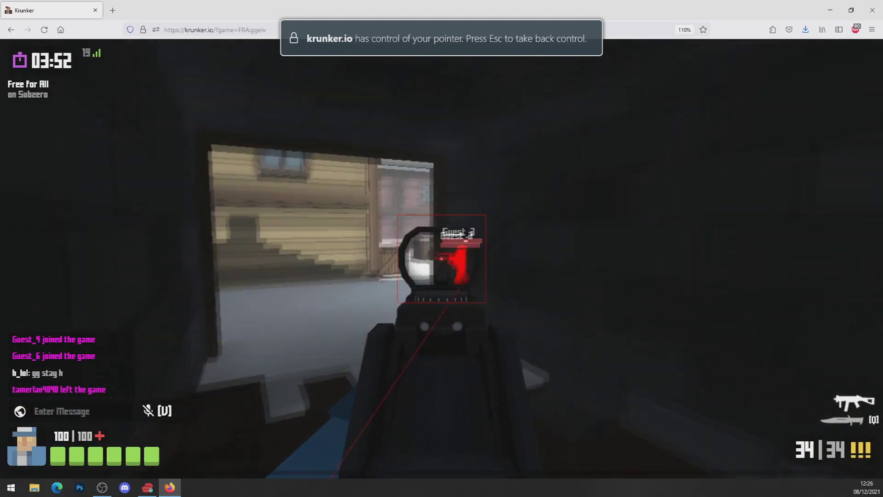
left_click(442, 258)
key("q")
Aim down the sights, shoot the next opponent on Subzero and switch to the knife.
key("q")
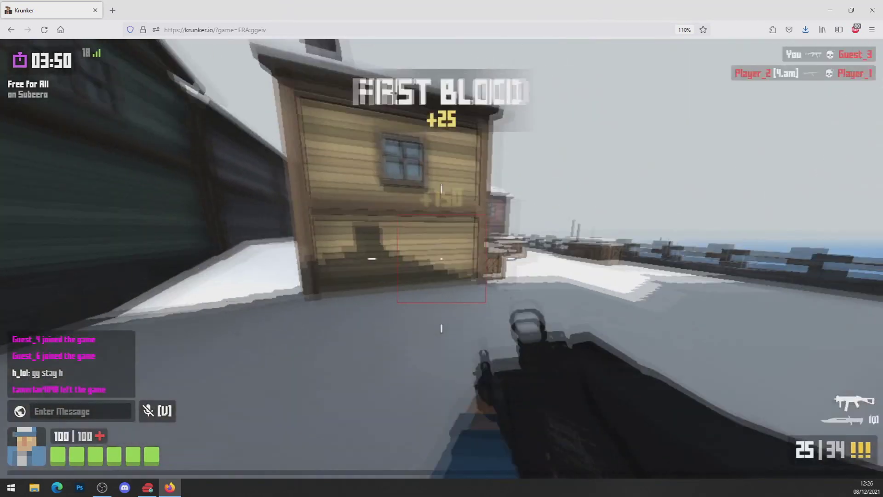
right_click(442, 258)
left_click(442, 259)
Switch back to the gun, shoot the opponents down the alley, reload and aim down the sights again.
key("q")
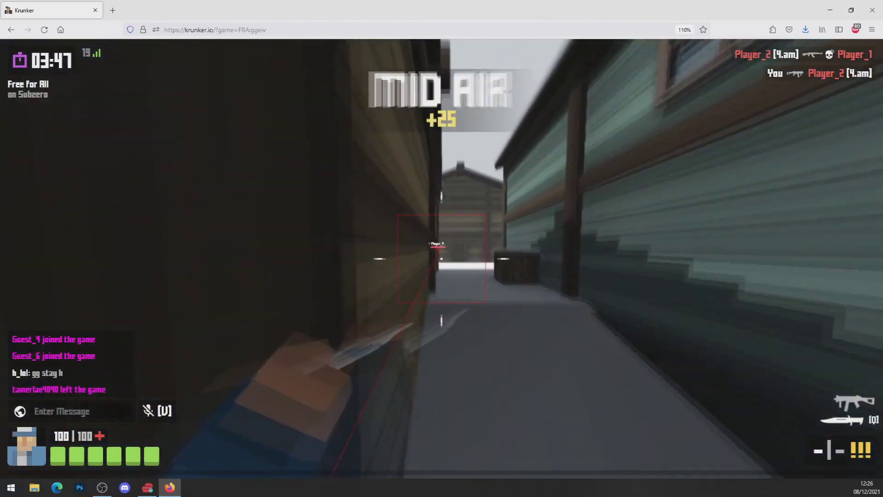
key("q")
right_click(441, 249)
left_click(442, 248)
left_click(442, 248)
left_click(441, 248)
left_click(442, 258)
key("r")
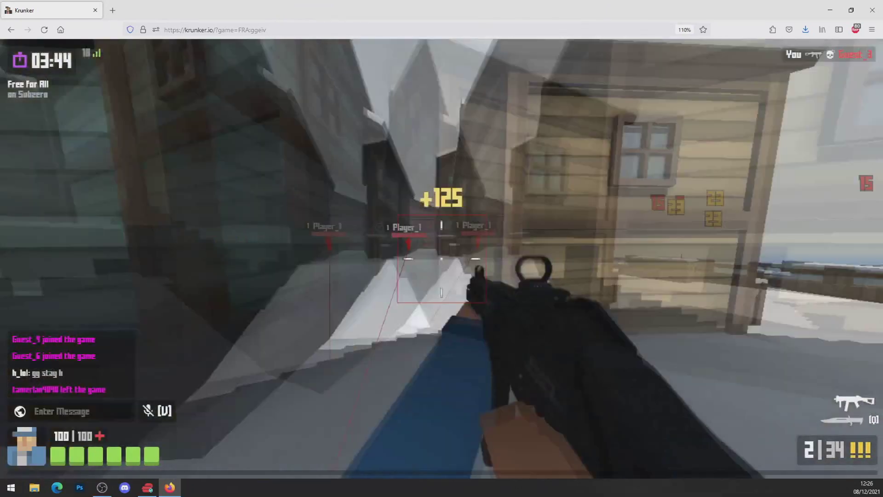
right_click(442, 258)
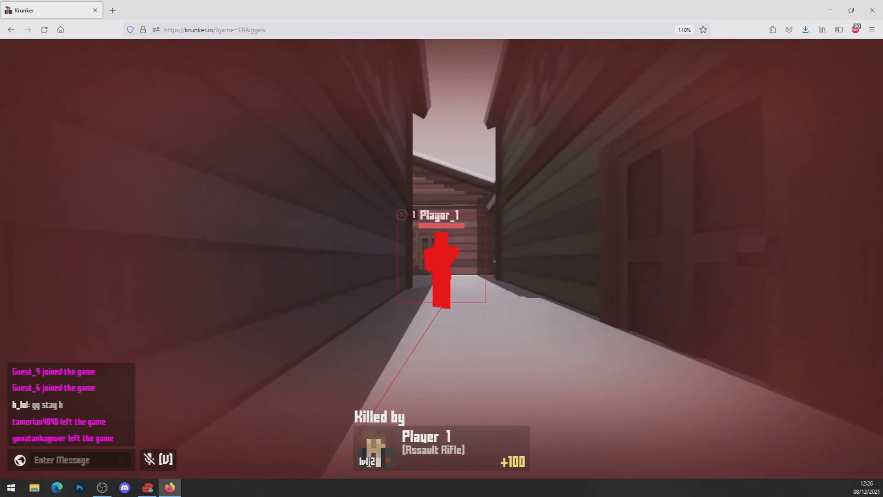
Respawn in the Subzero match, run forward, throw the knife and switch back to the gun.
left_click(441, 258)
key("w")
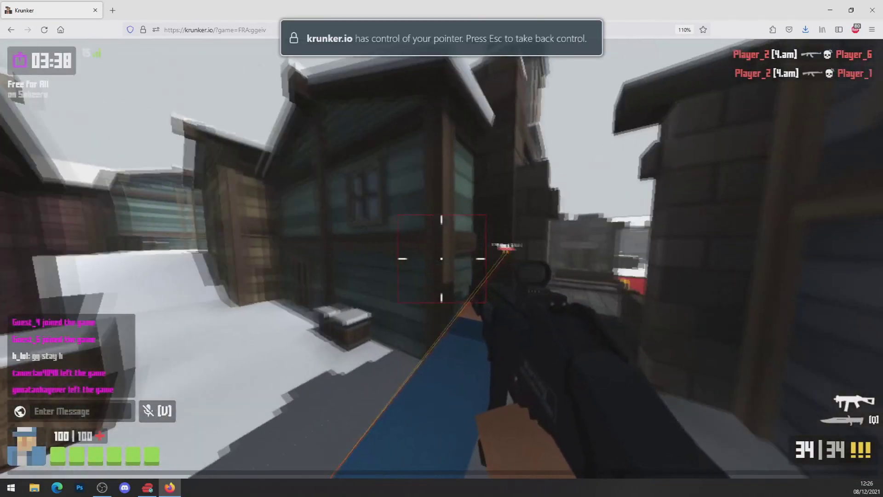
key("q")
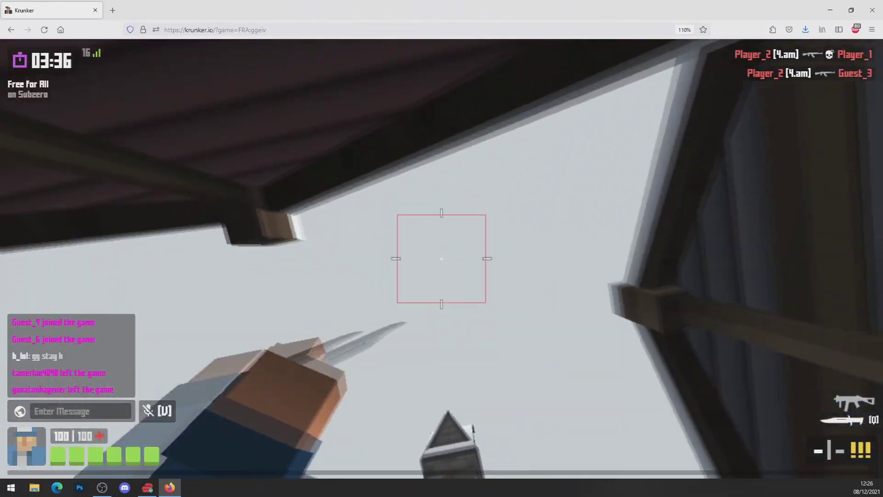
left_click(441, 259)
key("q")
key("w")
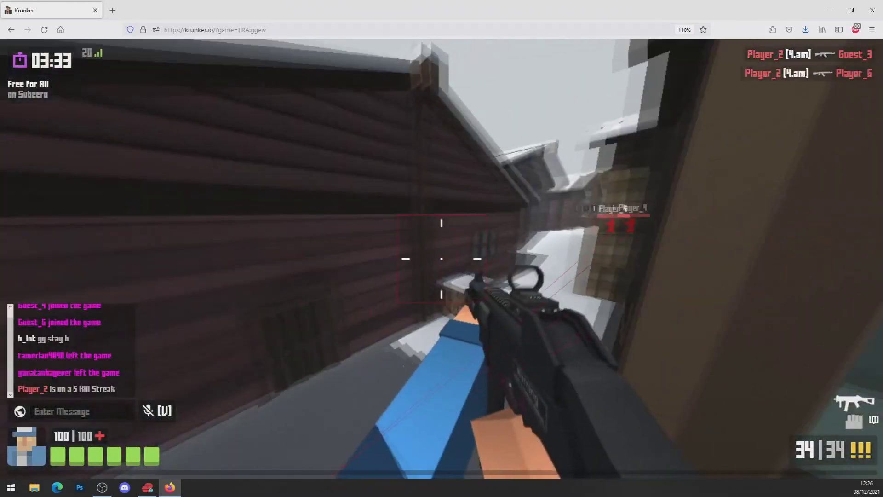
Aim down the sights, fire at the opponent between the wooden houses and advance towards them.
right_click(442, 258)
left_click(442, 258)
left_click(442, 258)
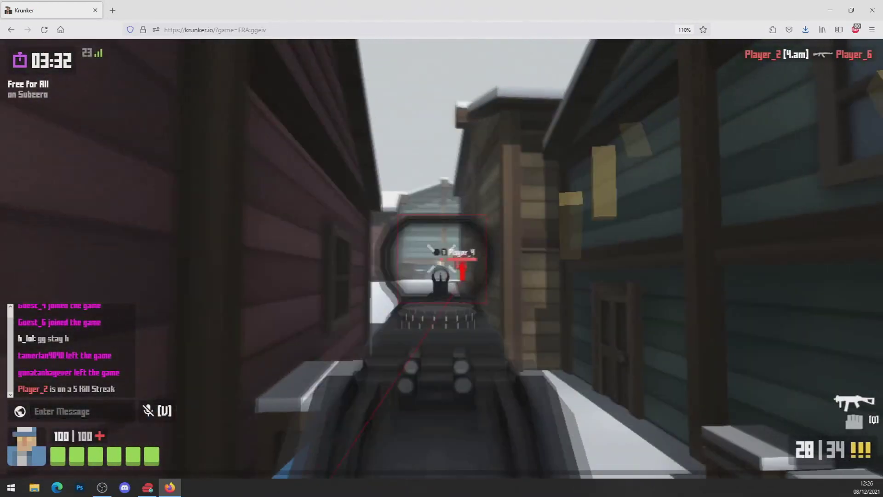
right_click(441, 258)
key("w")
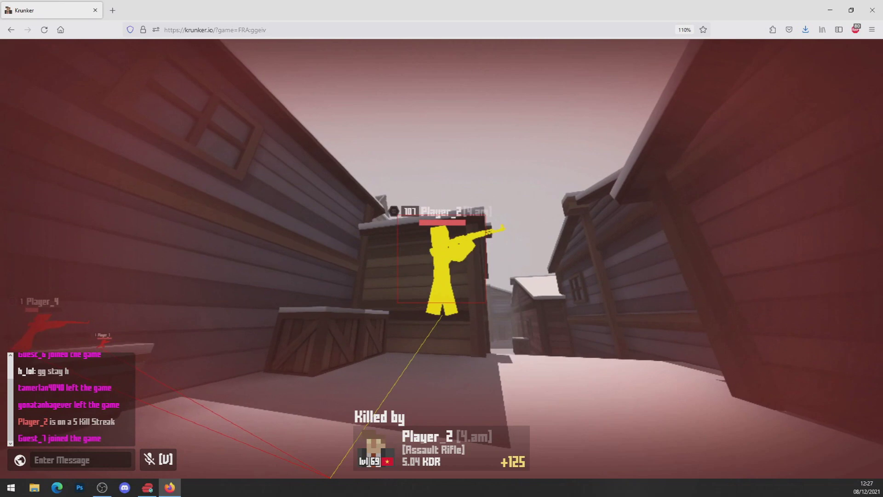
Respawn in the Free for All round and run forward towards the highlighted opponents.
left_click(442, 259)
key("w")
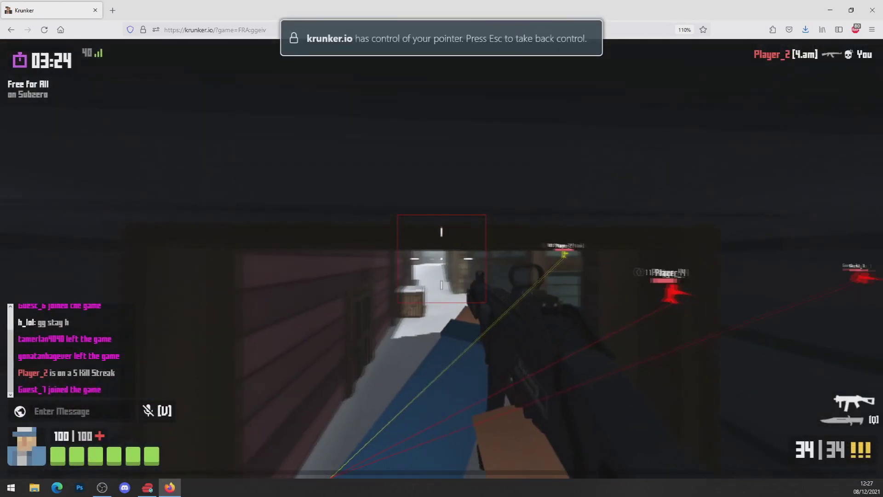